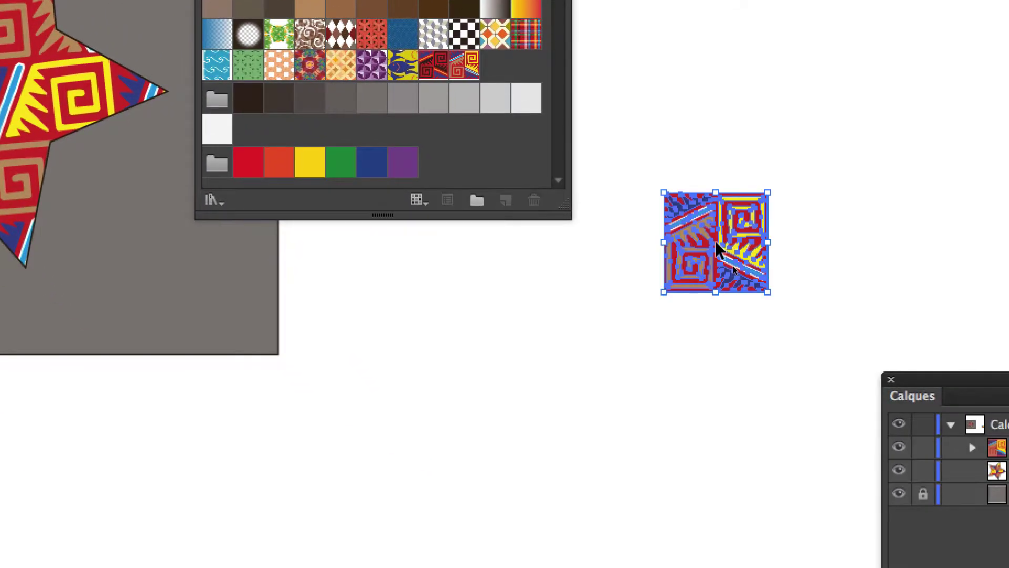
Move the square pattern tile further down into the empty canvas area and select the whole tile
{"action": "left_click_drag", "start_coordinate": [715, 243], "coordinate": [596, 464]}
{"action": "left_click", "coordinate": [569, 362]}
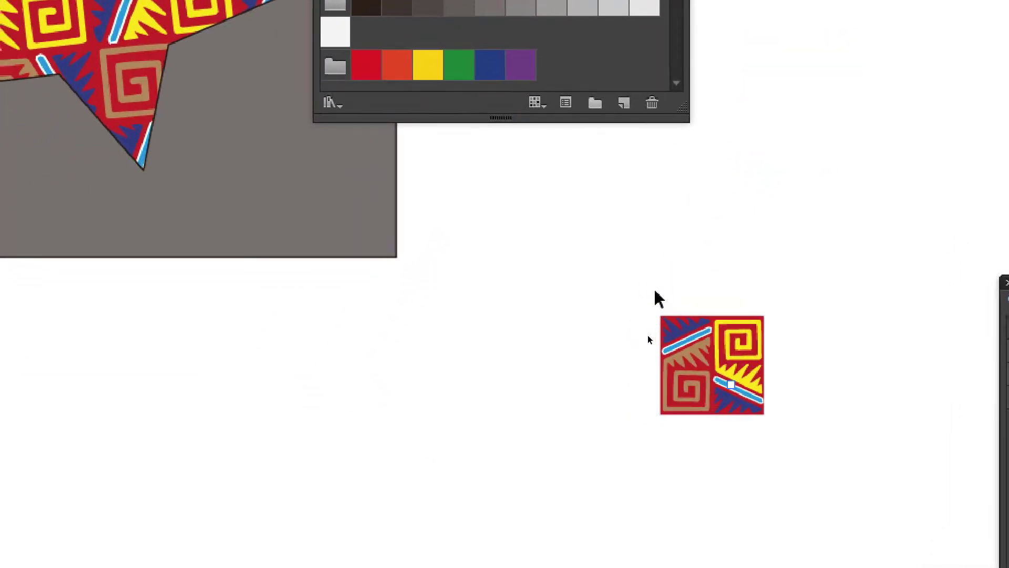
{"action": "left_click_drag", "start_coordinate": [636, 311], "coordinate": [806, 476]}
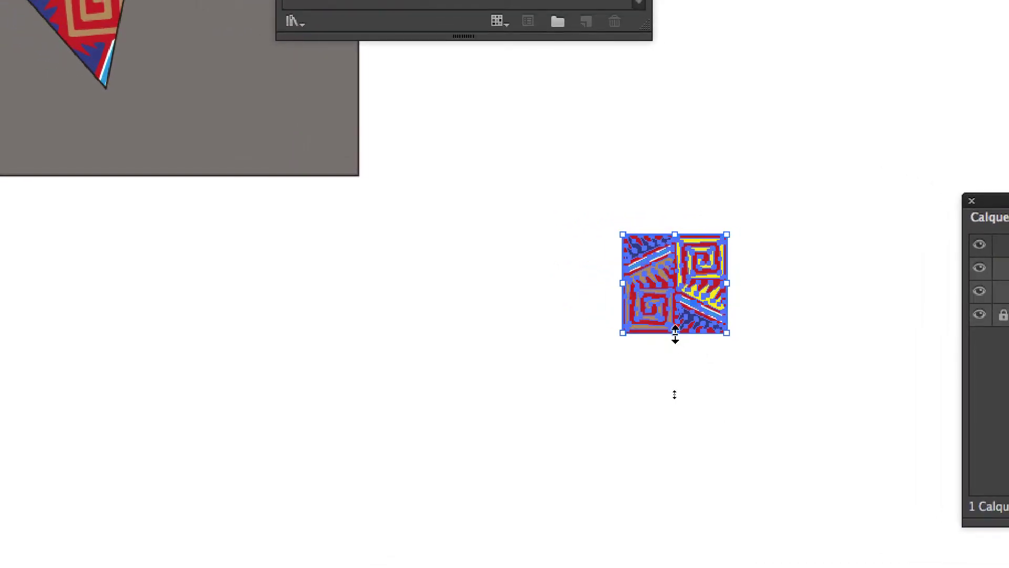
{"action": "scroll", "coordinate": [674, 339], "scroll_direction": "up", "scroll_amount": 1}
{"action": "scroll", "coordinate": [676, 338], "scroll_direction": "up", "scroll_amount": 1}
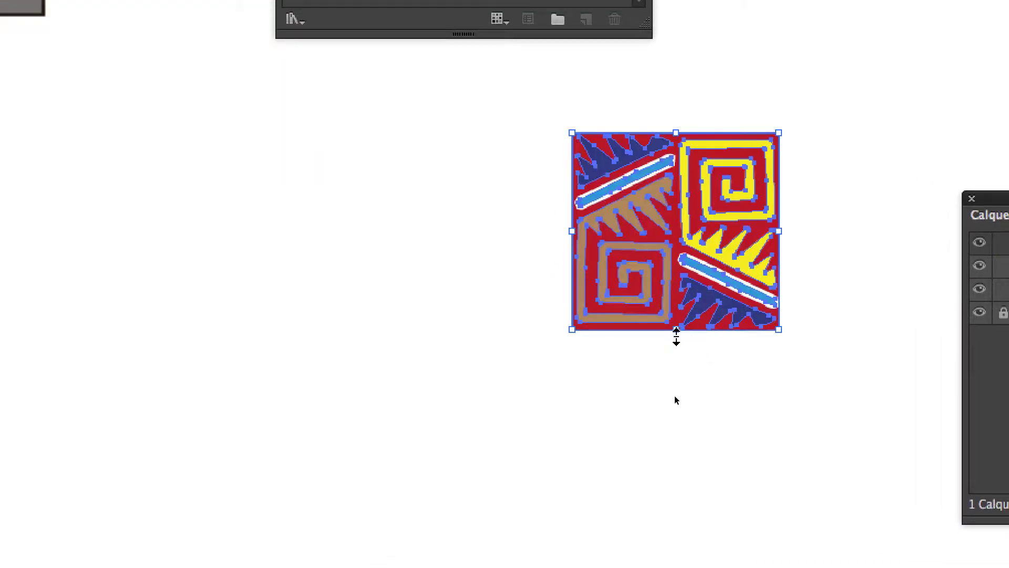
{"action": "scroll", "coordinate": [727, 342], "scroll_direction": "up", "scroll_amount": 2}
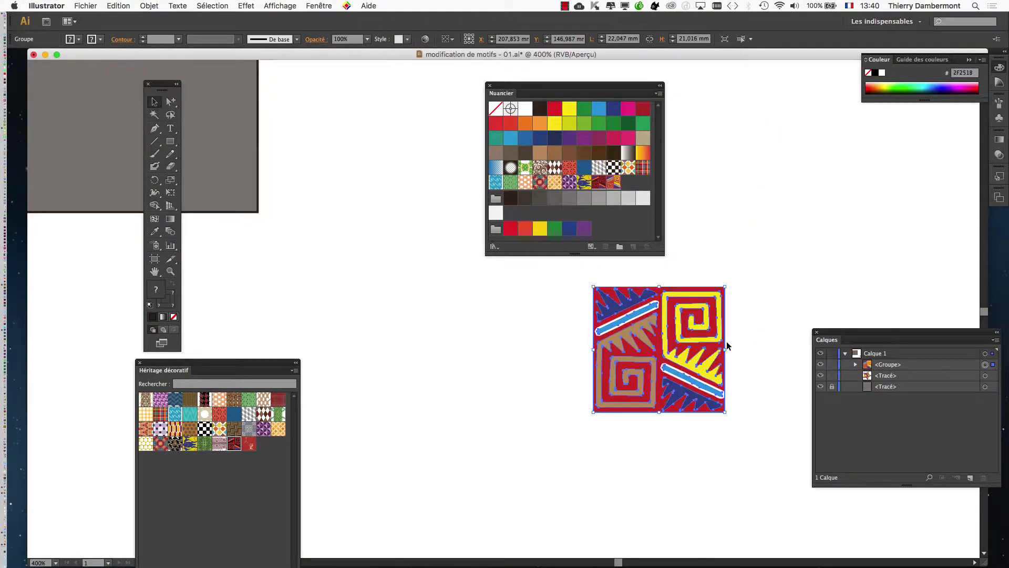
Move the Nuancier panel away from the pattern tile, placing it above the Calques panel
{"action": "left_click_drag", "start_coordinate": [608, 91], "coordinate": [910, 141]}
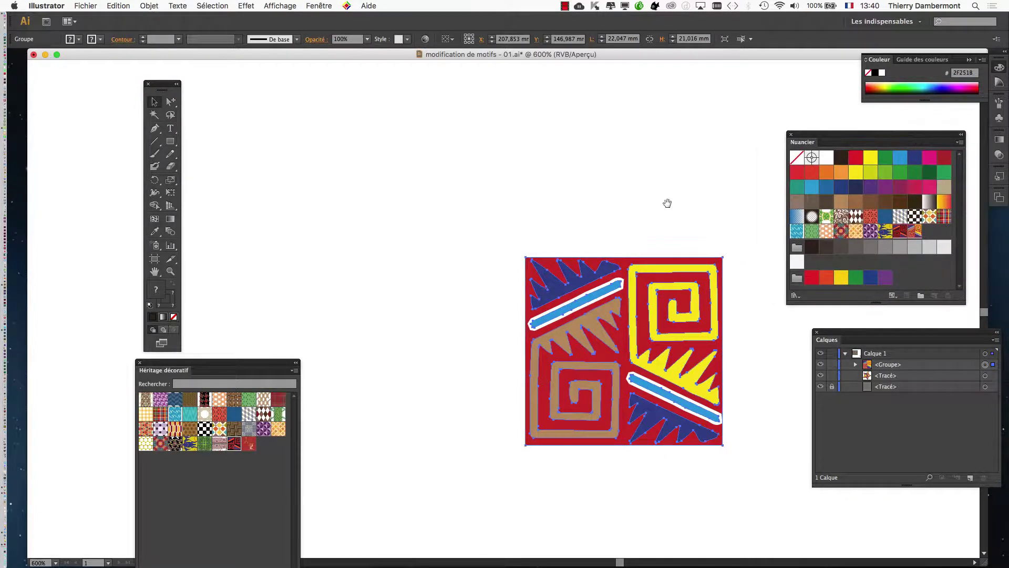
{"action": "scroll", "coordinate": [664, 202], "scroll_direction": "right", "scroll_amount": 5}
{"action": "scroll", "coordinate": [664, 202], "scroll_direction": "down", "scroll_amount": 2}
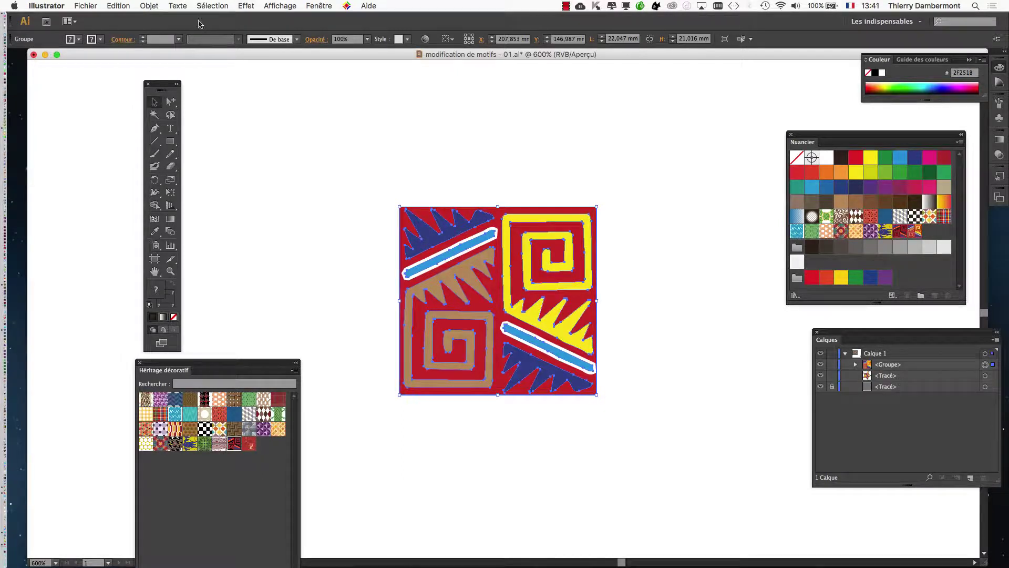
{"action": "left_click", "coordinate": [120, 5]}
{"action": "mouse_move", "coordinate": [188, 182]}
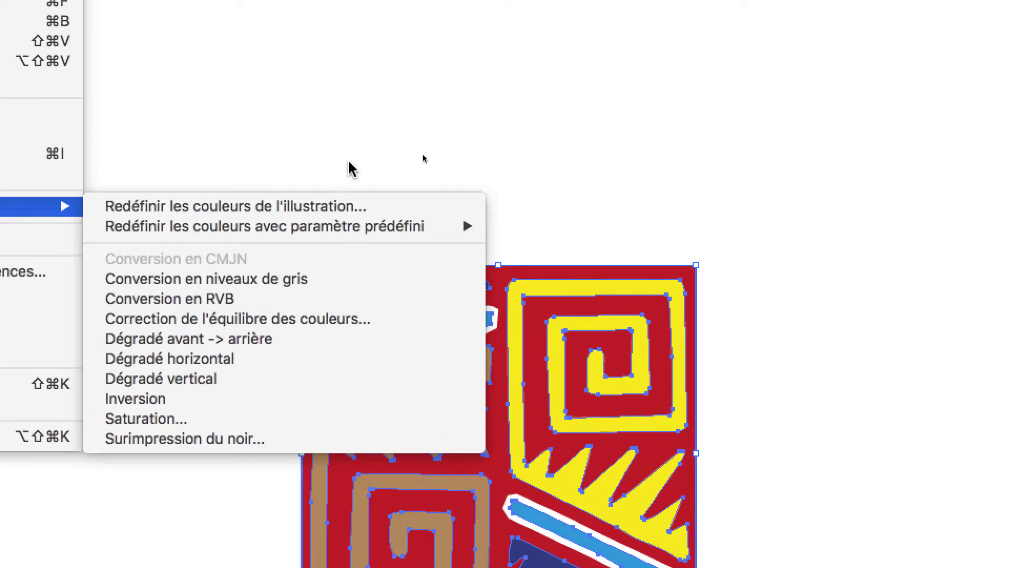
{"action": "left_click", "coordinate": [349, 161]}
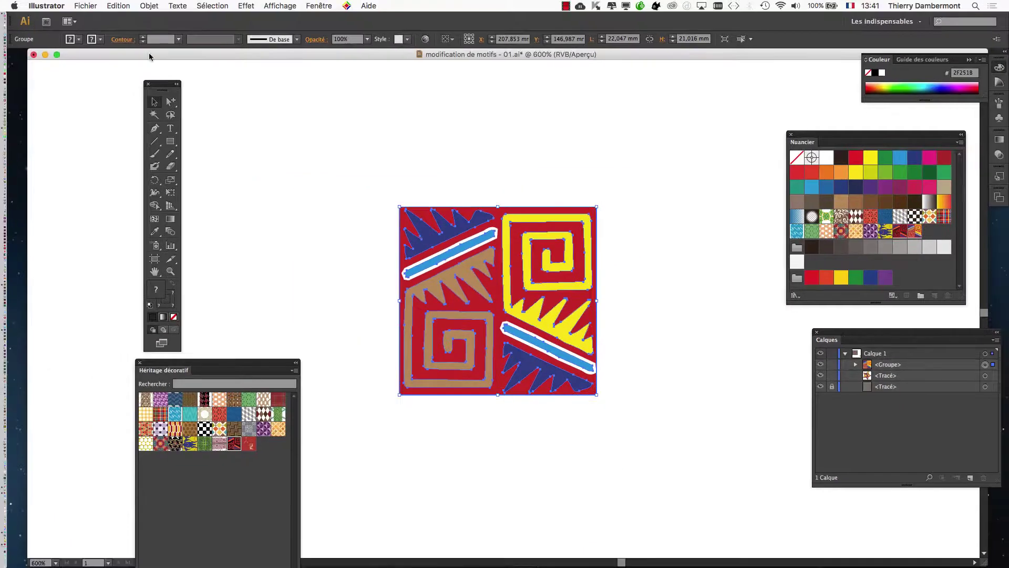
{"action": "left_click", "coordinate": [118, 5]}
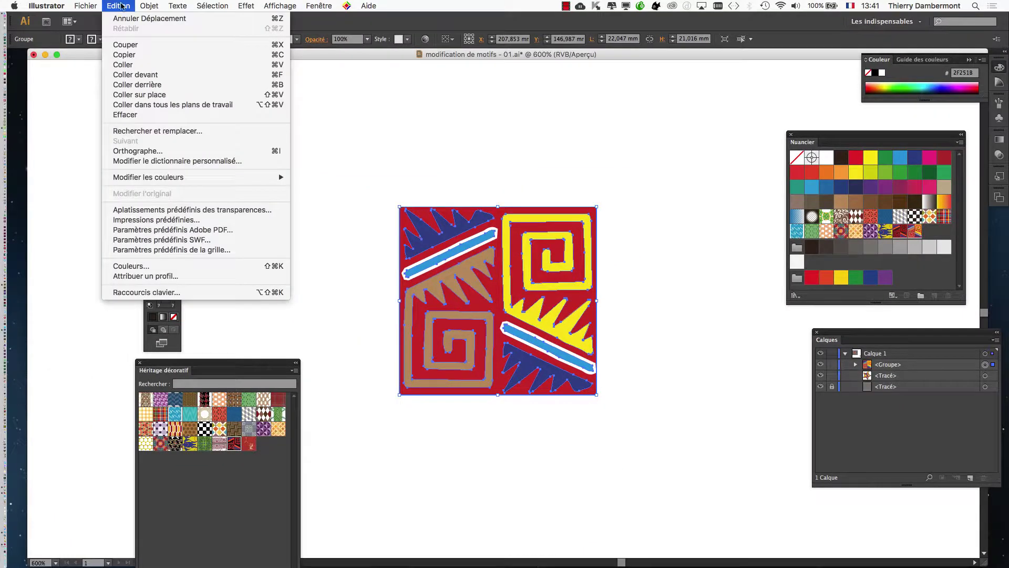
{"action": "mouse_move", "coordinate": [193, 179]}
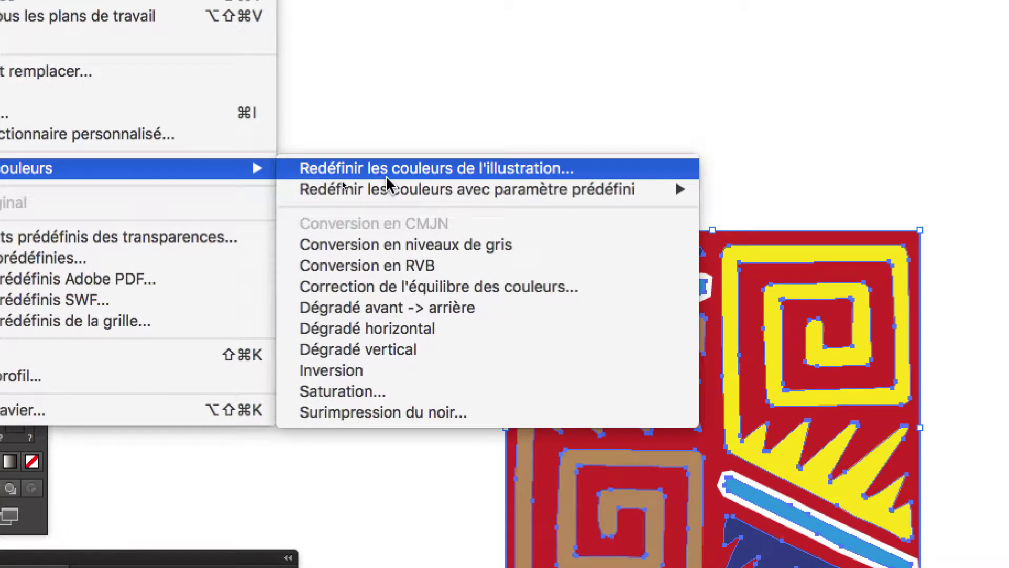
{"action": "left_click", "coordinate": [387, 178]}
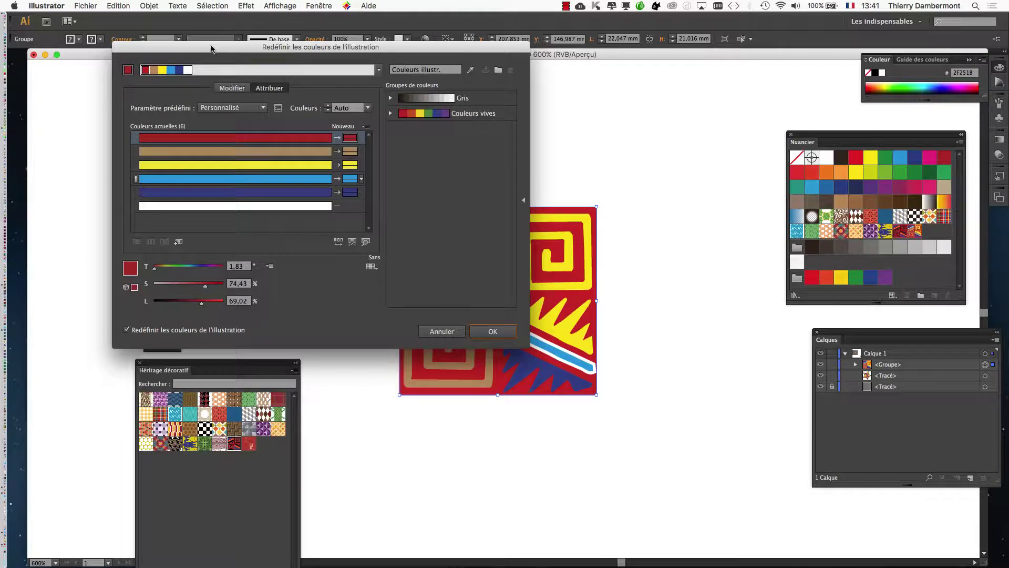
{"action": "left_click_drag", "start_coordinate": [212, 48], "coordinate": [596, 78]}
{"action": "left_click", "coordinate": [832, 360]}
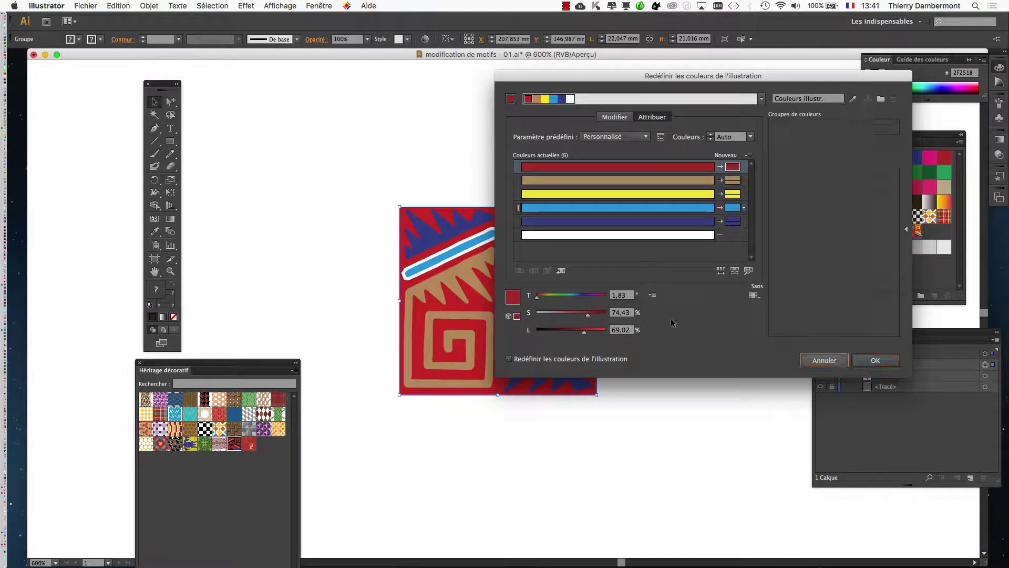
Move the floating tools panel away so that it does not cover the enlarged pattern tile
{"action": "left_click_drag", "start_coordinate": [432, 213], "coordinate": [225, 98]}
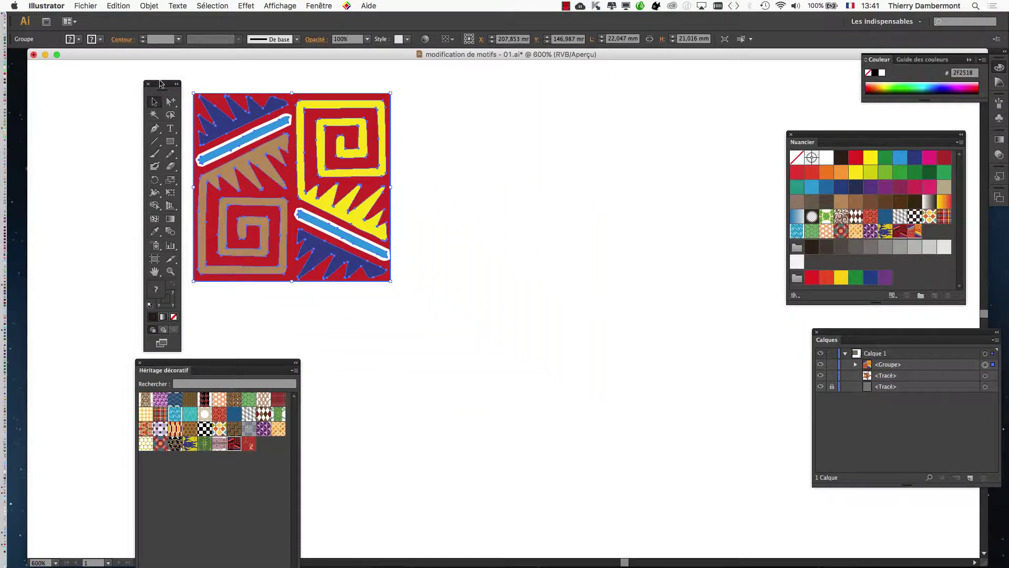
{"action": "left_click_drag", "start_coordinate": [163, 84], "coordinate": [80, 95]}
{"action": "scroll", "coordinate": [237, 241], "scroll_direction": "up", "scroll_amount": 2}
{"action": "scroll", "coordinate": [242, 243], "scroll_direction": "down", "scroll_amount": 1}
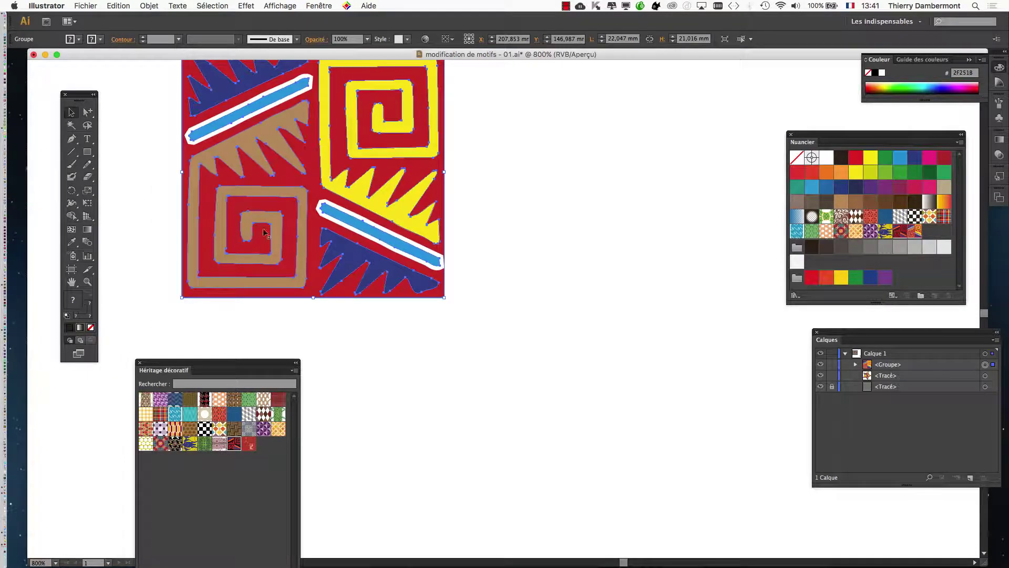
{"action": "left_click_drag", "start_coordinate": [266, 234], "coordinate": [216, 272]}
Open Redéfinir les couleurs de l'illustration for the selected tile and place the dialog beside the artwork
{"action": "left_click", "coordinate": [151, 6]}
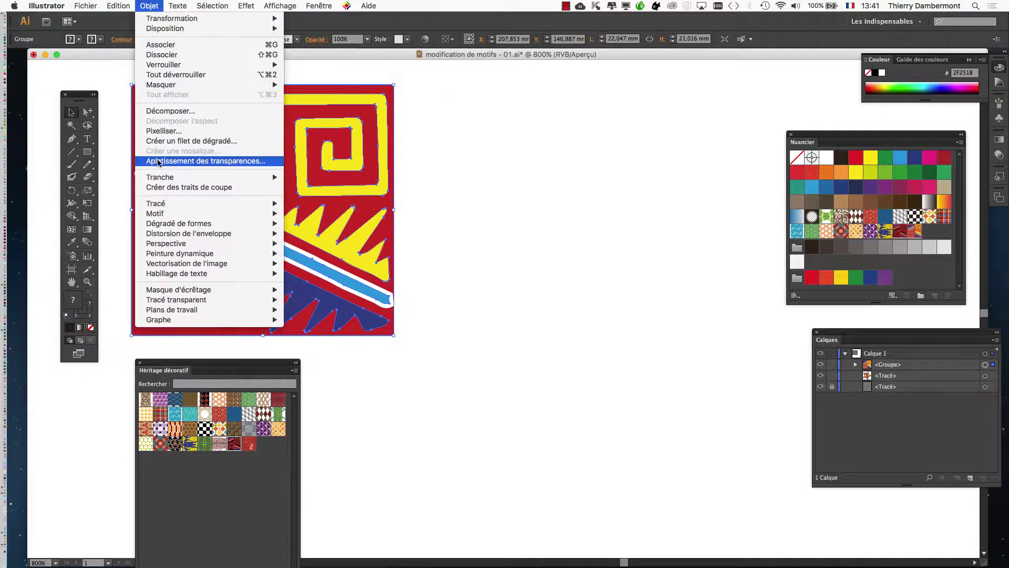
{"action": "mouse_move", "coordinate": [136, 179]}
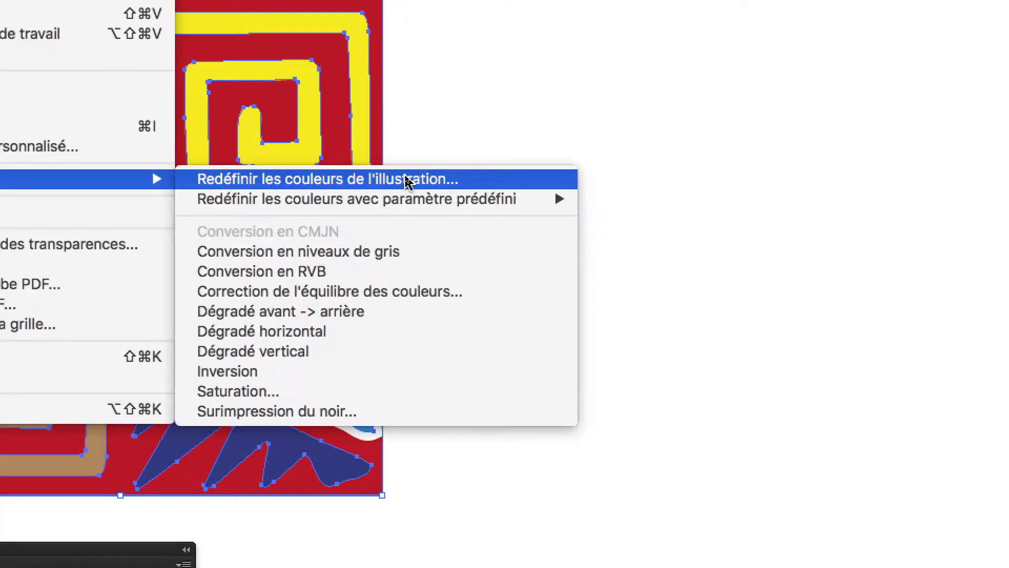
{"action": "left_click", "coordinate": [406, 178]}
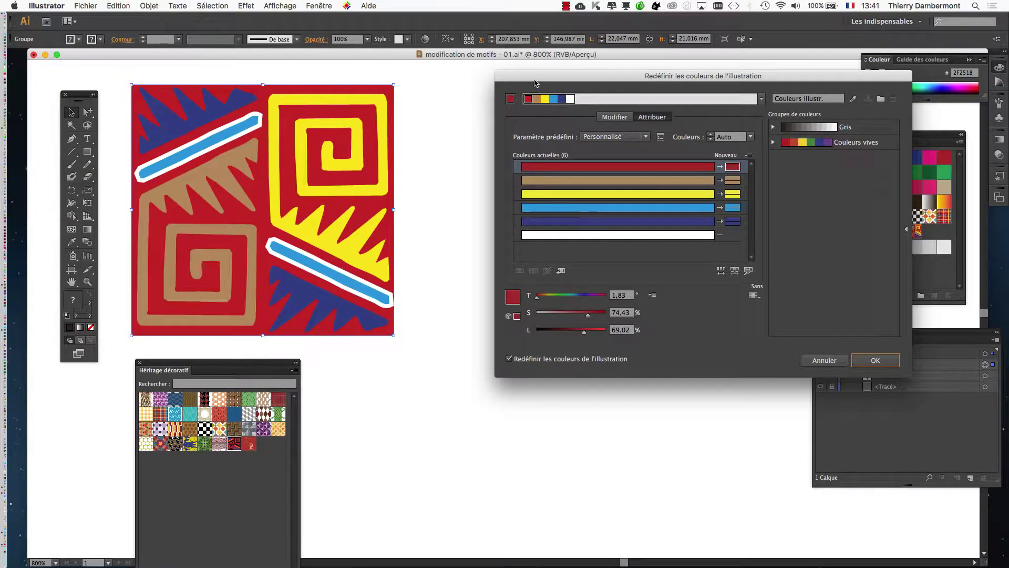
{"action": "left_click_drag", "start_coordinate": [561, 70], "coordinate": [470, 80]}
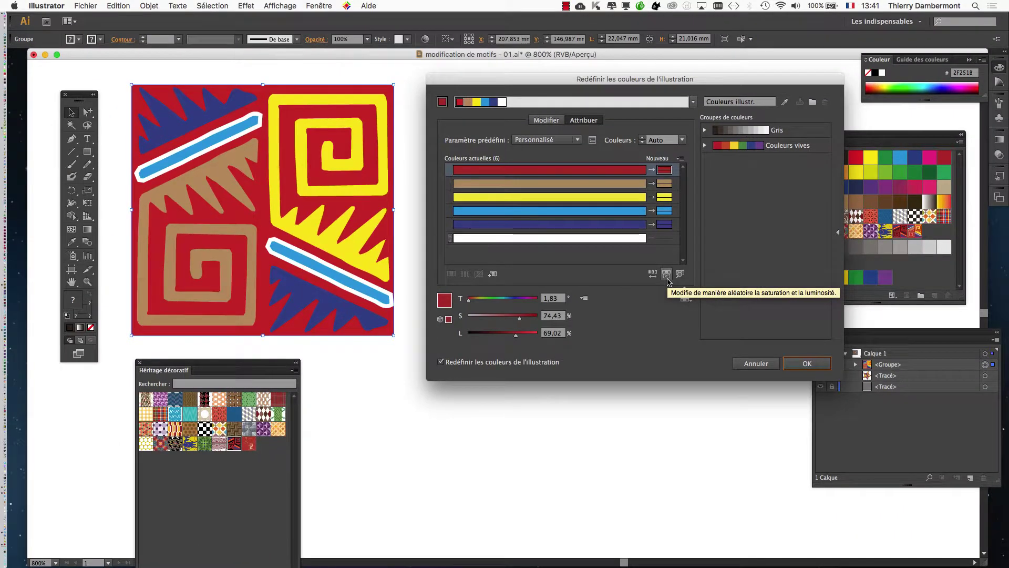
Randomly vary the saturation and brightness of the tile's colours until the palette has light orange, pale yellow, dark teal and vivid blue
{"action": "left_click", "coordinate": [667, 274]}
{"action": "left_click", "coordinate": [666, 274]}
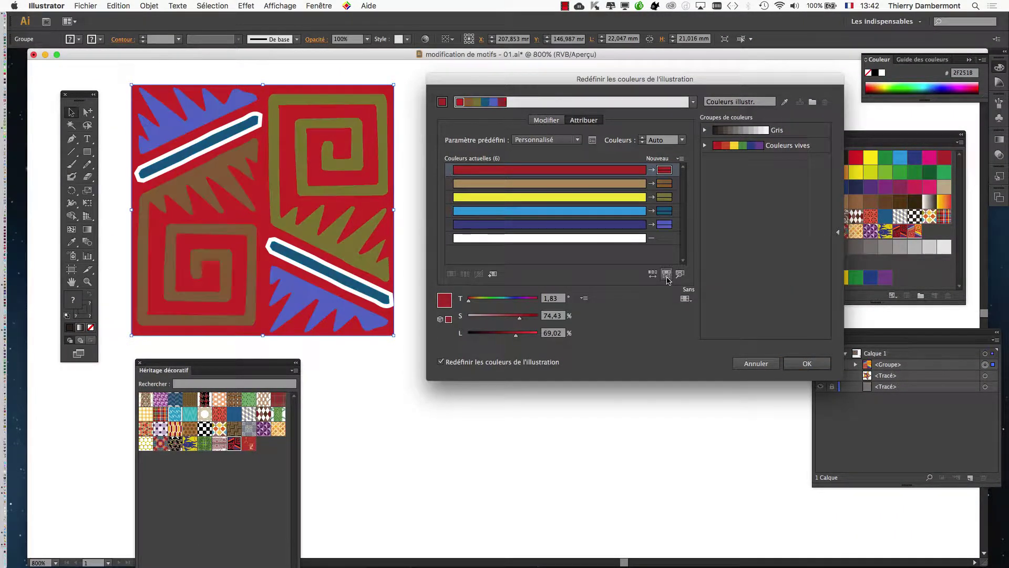
{"action": "left_click", "coordinate": [667, 274]}
{"action": "left_click", "coordinate": [666, 274]}
{"action": "left_click", "coordinate": [666, 275]}
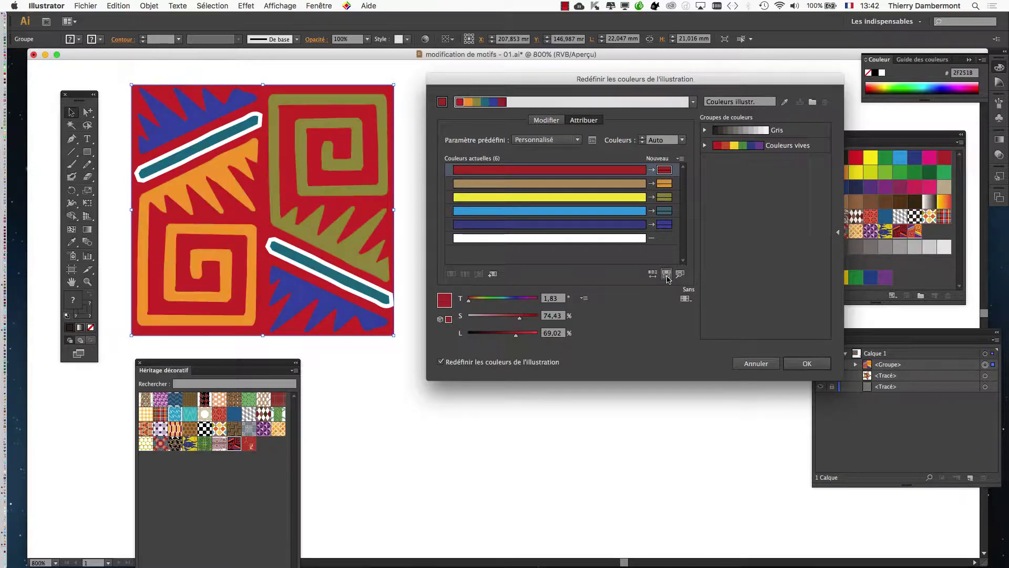
{"action": "left_click", "coordinate": [667, 274]}
{"action": "left_click", "coordinate": [666, 274]}
{"action": "left_click", "coordinate": [666, 275]}
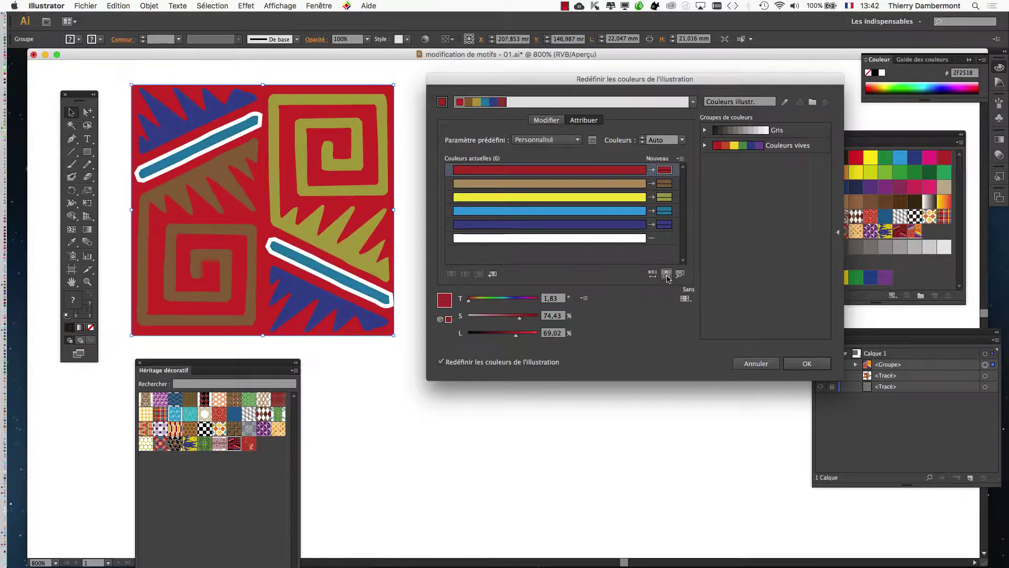
{"action": "left_click", "coordinate": [666, 274]}
{"action": "left_click", "coordinate": [667, 275]}
{"action": "left_click", "coordinate": [667, 274]}
{"action": "left_click", "coordinate": [666, 274]}
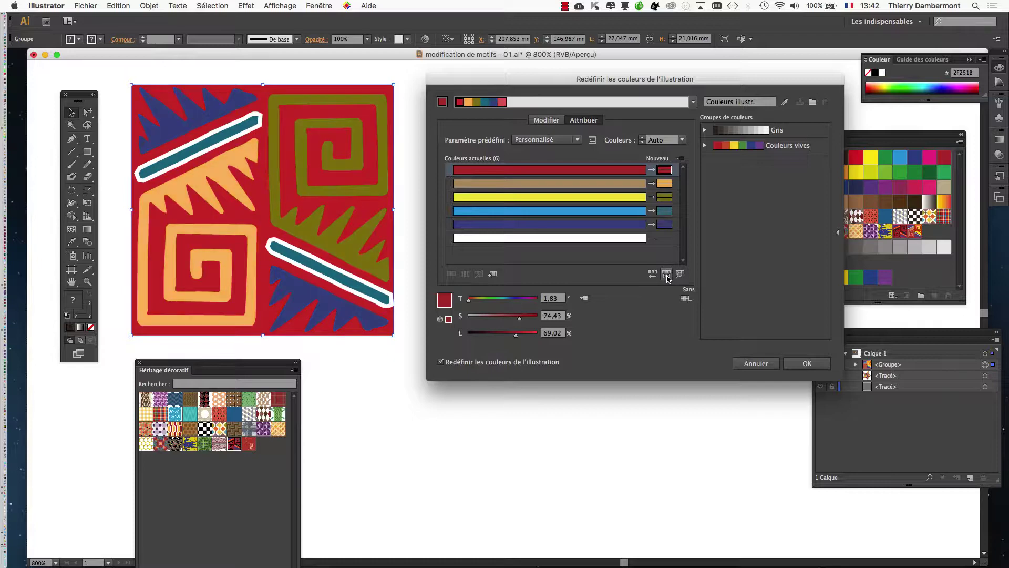
{"action": "left_click", "coordinate": [667, 274]}
{"action": "left_click", "coordinate": [666, 274]}
{"action": "left_click", "coordinate": [666, 274]}
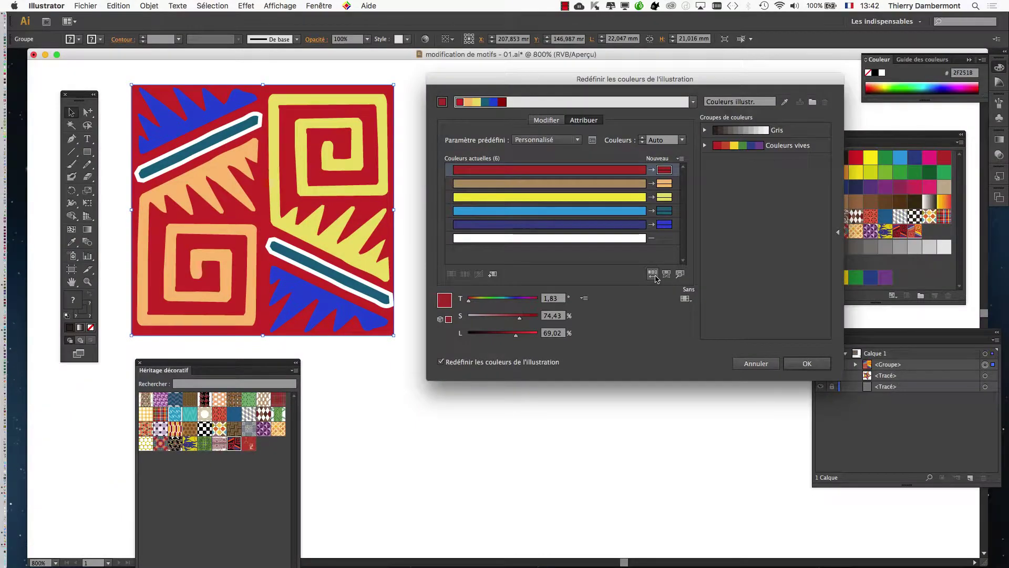
Randomly shuffle the colour order until the tile has a light orange background with teal and pale yellow spirals, apply it and deselect
{"action": "left_click", "coordinate": [653, 273]}
{"action": "left_click", "coordinate": [654, 277]}
{"action": "left_click", "coordinate": [655, 277]}
{"action": "left_click", "coordinate": [655, 276]}
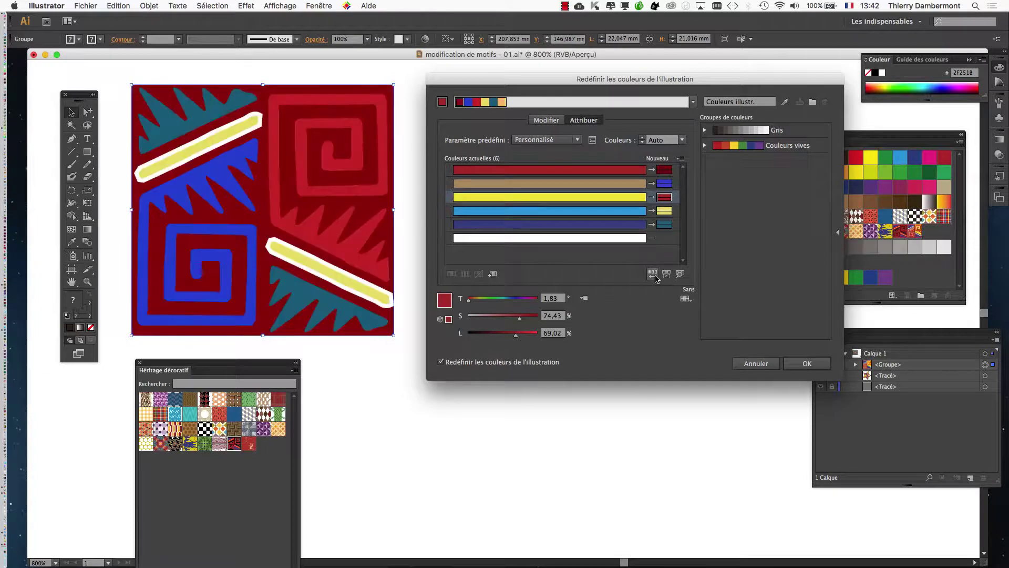
{"action": "left_click", "coordinate": [655, 277]}
{"action": "left_click", "coordinate": [655, 276]}
{"action": "left_click", "coordinate": [654, 276]}
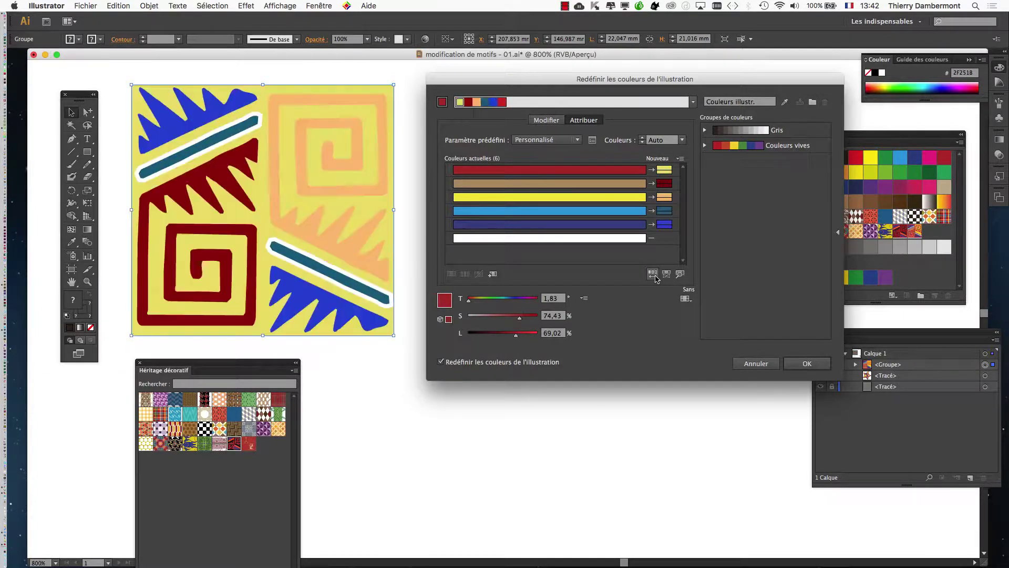
{"action": "left_click", "coordinate": [653, 274]}
{"action": "left_click", "coordinate": [654, 274]}
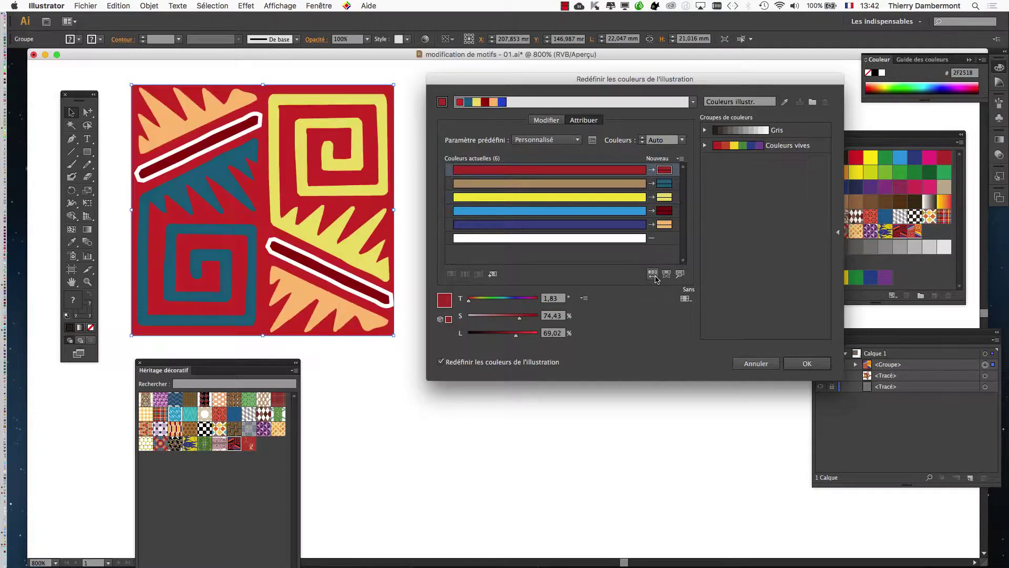
{"action": "left_click", "coordinate": [654, 274]}
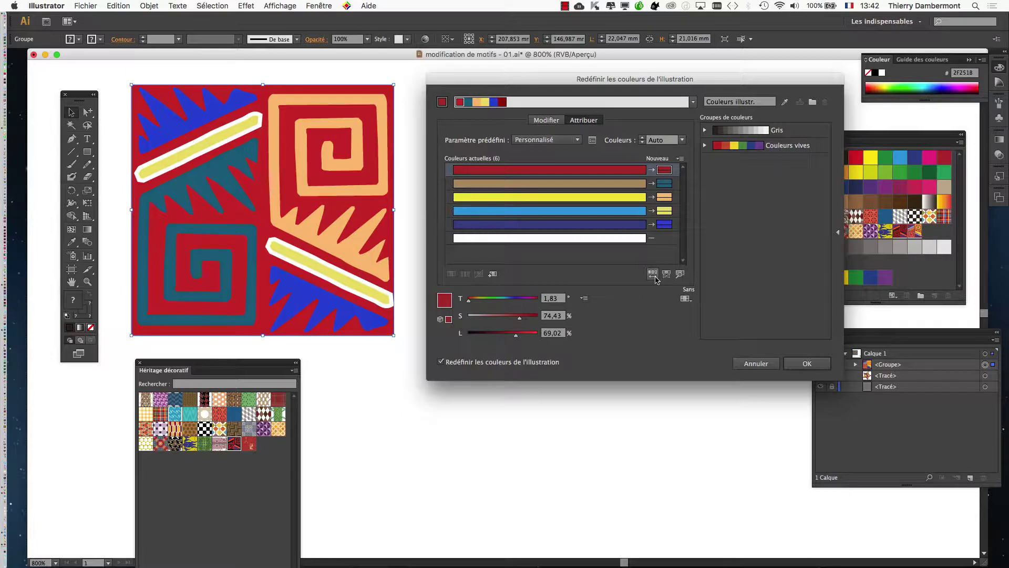
{"action": "left_click", "coordinate": [654, 274]}
{"action": "left_click", "coordinate": [654, 275]}
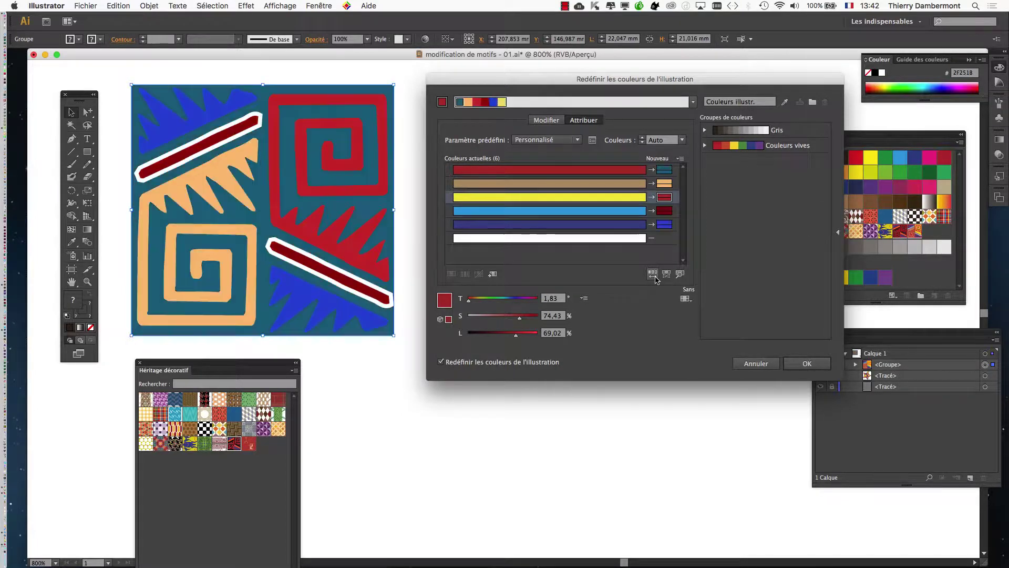
{"action": "left_click", "coordinate": [655, 278]}
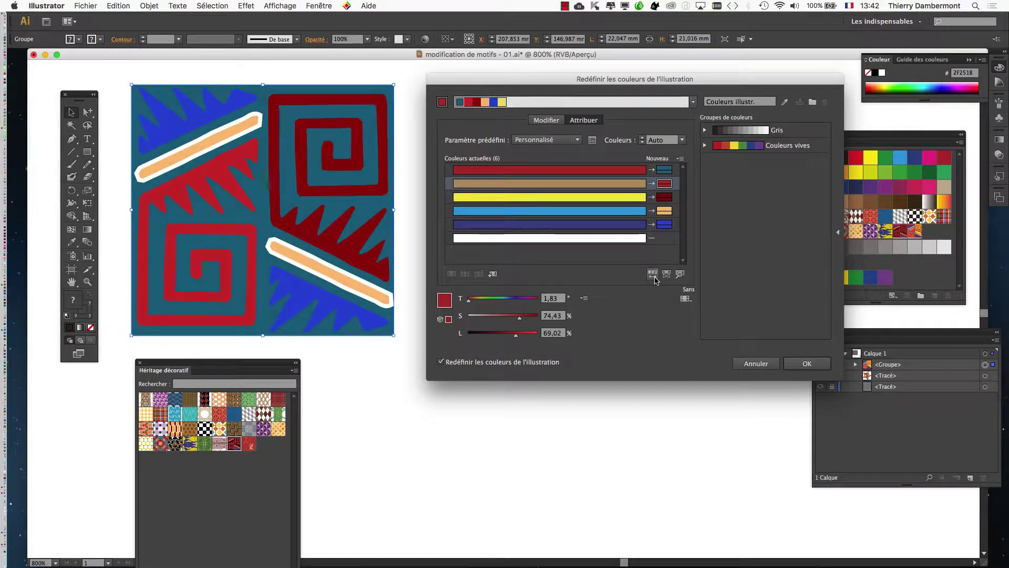
{"action": "left_click", "coordinate": [653, 274]}
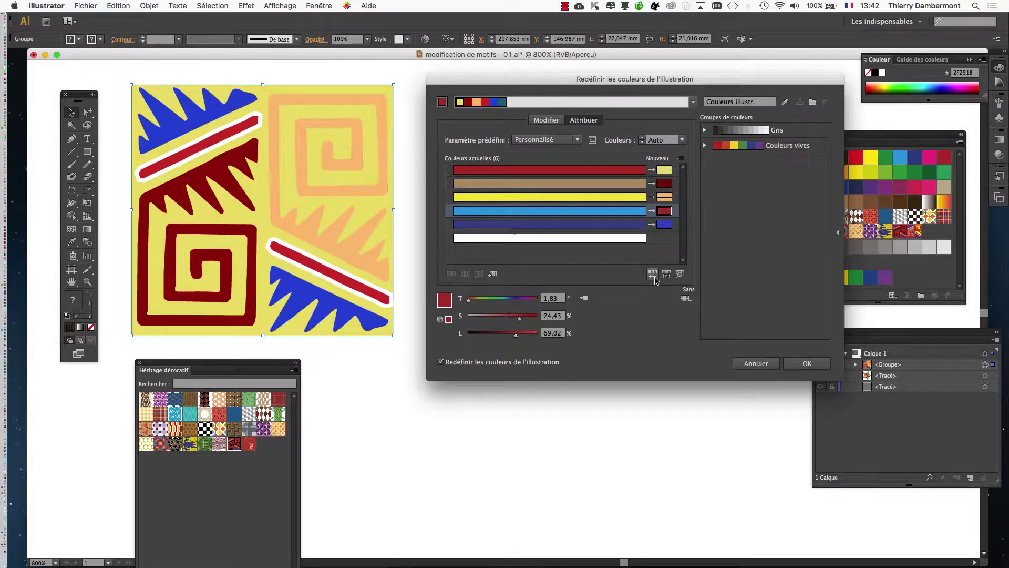
{"action": "left_click", "coordinate": [654, 275]}
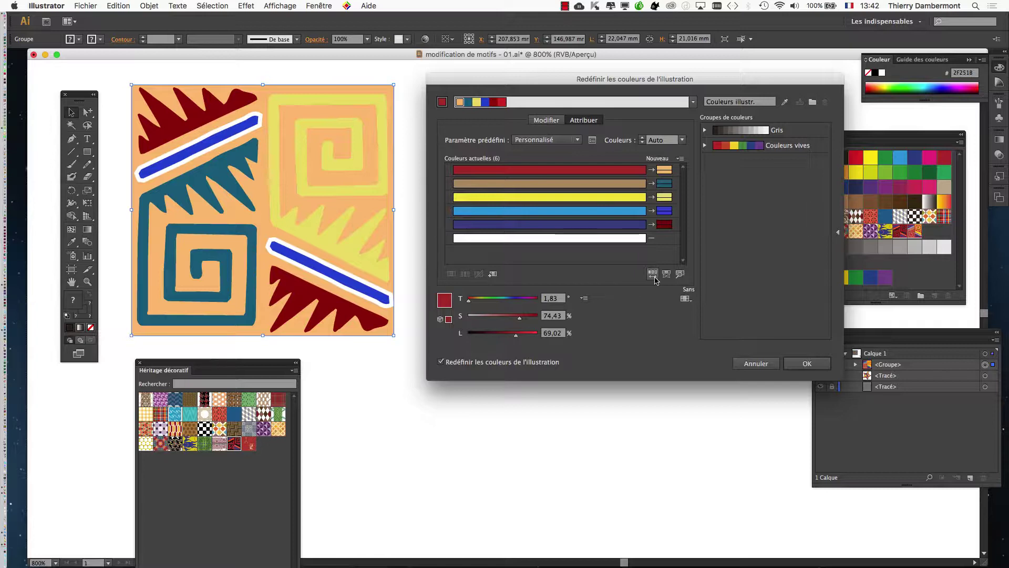
{"action": "left_click", "coordinate": [799, 364]}
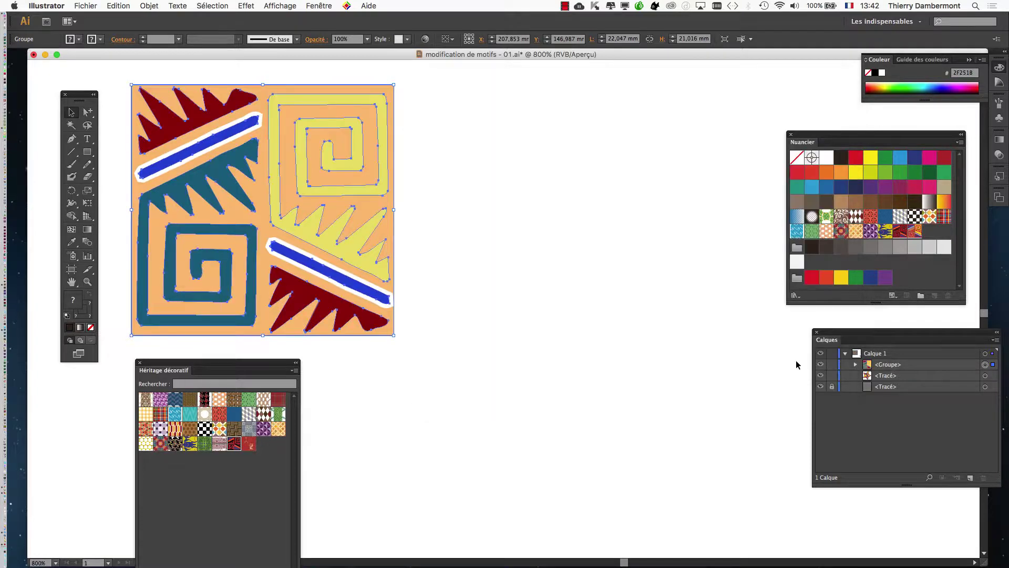
{"action": "left_click", "coordinate": [487, 288]}
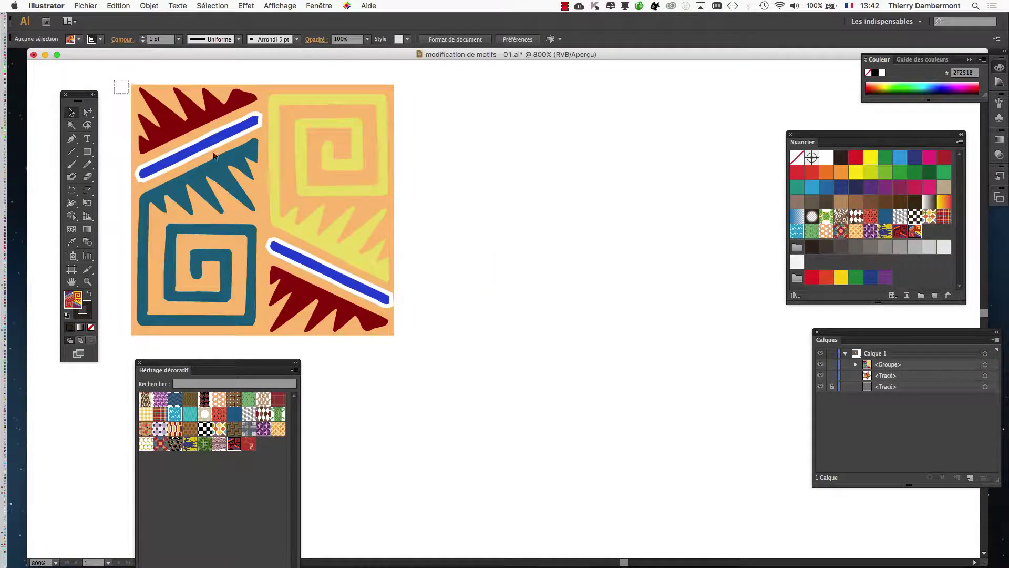
Duplicate the recoloured pattern tile horizontally beside the original, then clear the selection
{"action": "left_click_drag", "start_coordinate": [213, 155], "coordinate": [456, 292]}
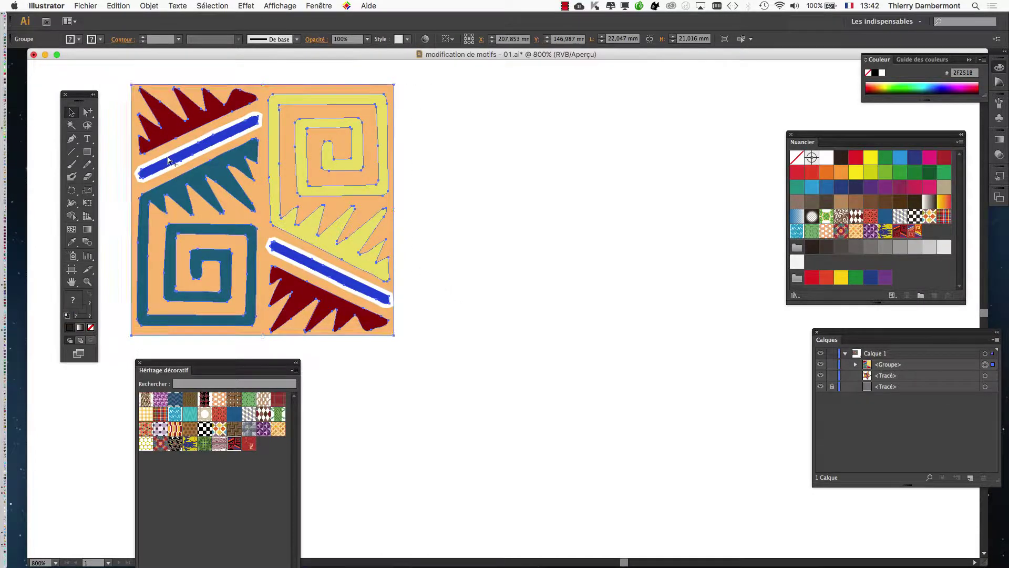
{"action": "left_click_drag", "start_coordinate": [168, 159], "coordinate": [492, 159]}
{"action": "left_click_drag", "start_coordinate": [610, 179], "coordinate": [322, 182]}
{"action": "left_click", "coordinate": [487, 156]}
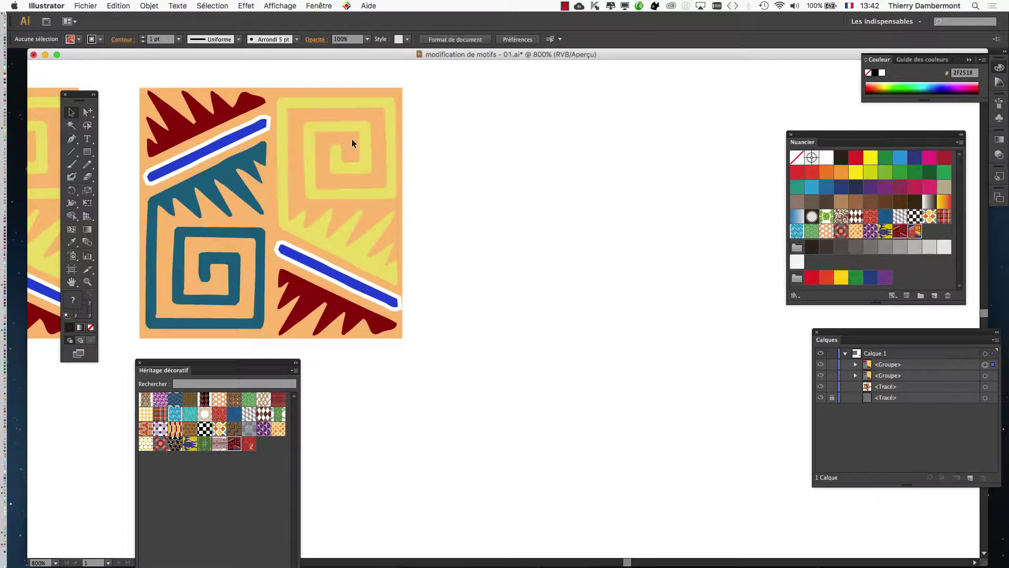
Recolour the duplicate tile by randomly varying saturation and brightness until it has an orange background with light blue and olive spirals
{"action": "left_click", "coordinate": [351, 139]}
{"action": "left_click", "coordinate": [118, 6]}
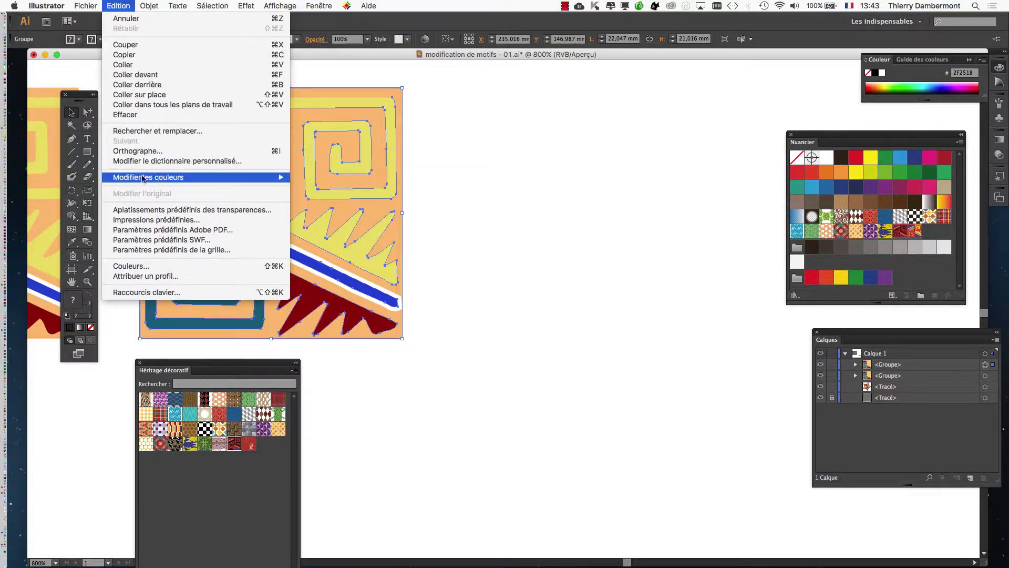
{"action": "mouse_move", "coordinate": [146, 179]}
{"action": "left_click", "coordinate": [347, 178]}
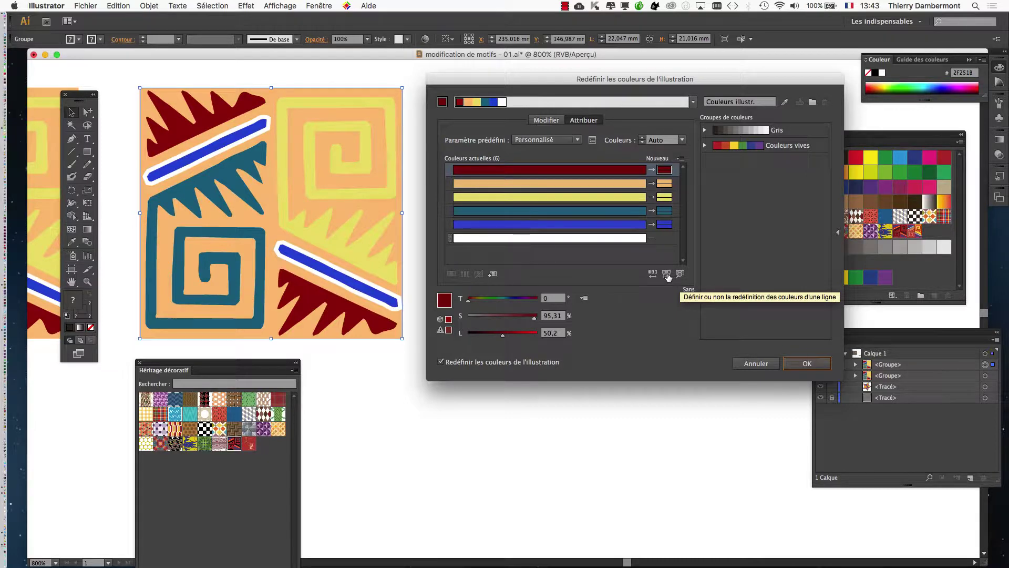
{"action": "left_click", "coordinate": [666, 275]}
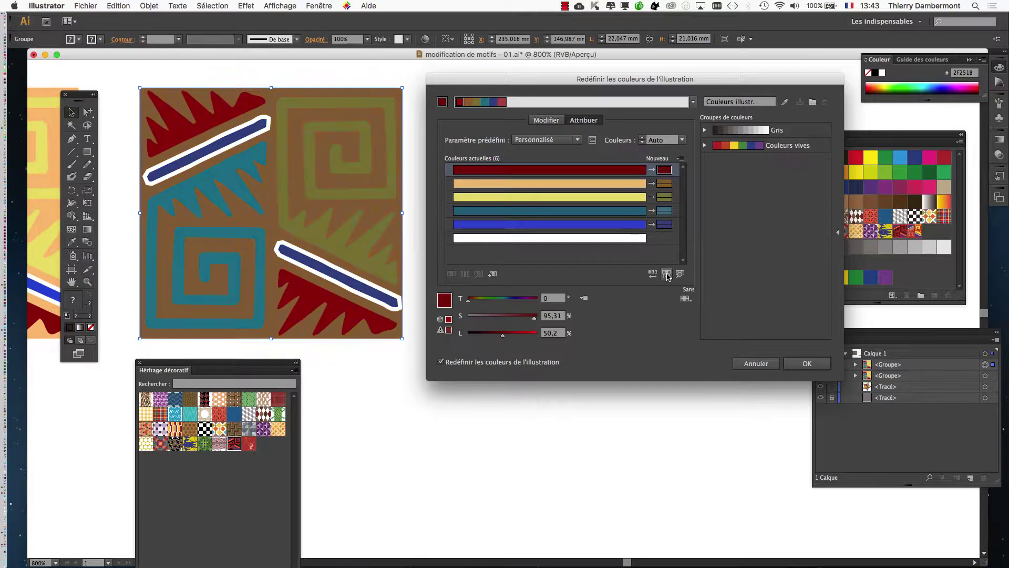
{"action": "left_click", "coordinate": [666, 275]}
{"action": "left_click", "coordinate": [666, 275]}
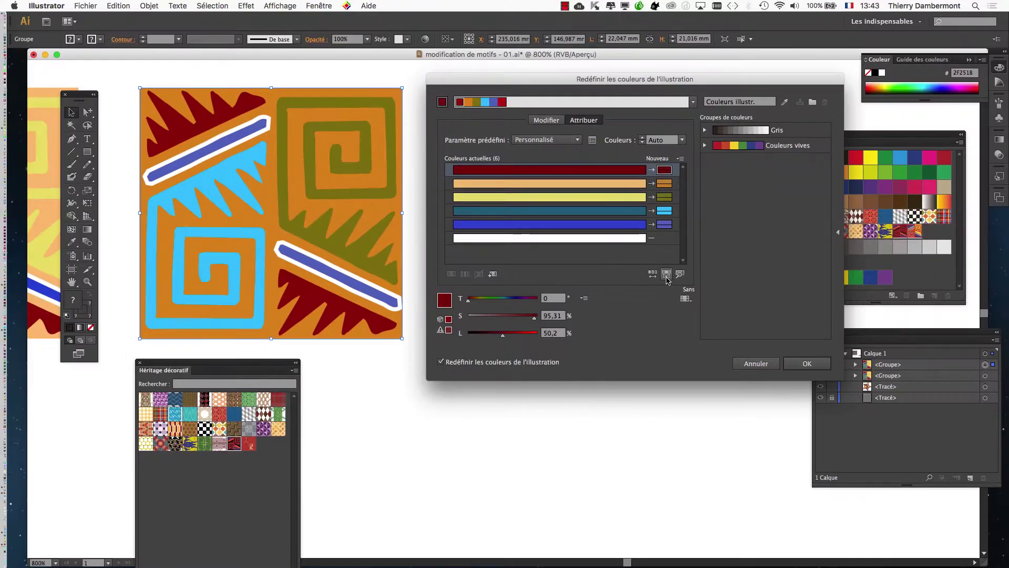
{"action": "left_click", "coordinate": [807, 363]}
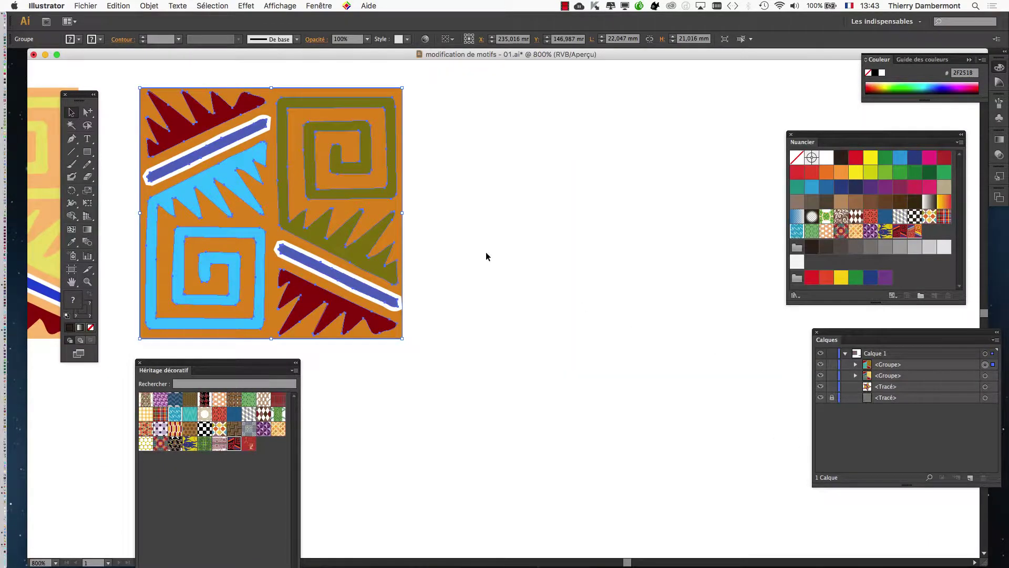
Duplicate the orange tile horizontally and randomly shuffle the copy's colour order to a light blue background with dark red and olive spirals
{"action": "left_click", "coordinate": [487, 251]}
{"action": "left_click_drag", "start_coordinate": [224, 122], "coordinate": [466, 139]}
{"action": "left_click", "coordinate": [149, 6]}
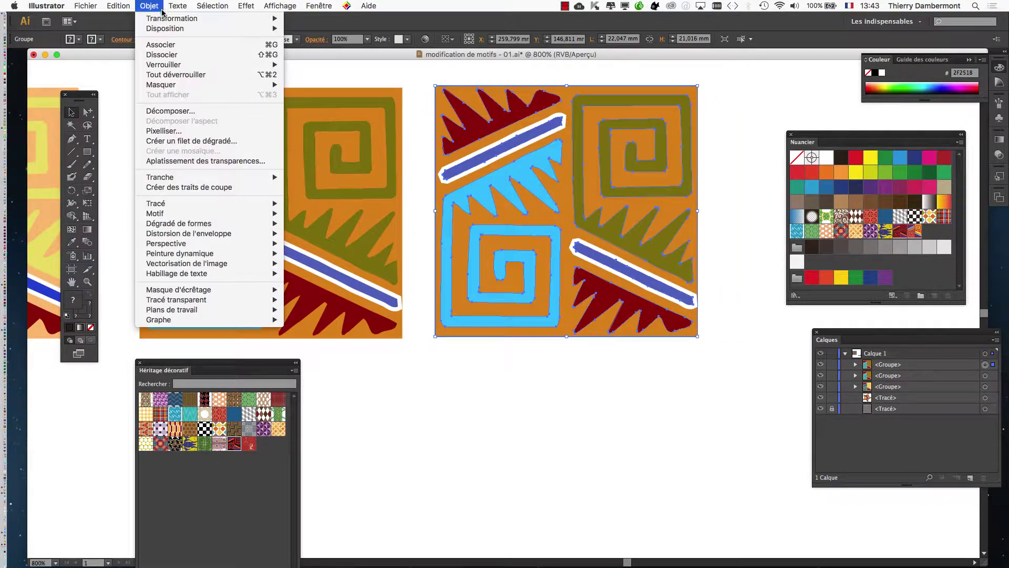
{"action": "mouse_move", "coordinate": [167, 210]}
{"action": "mouse_move", "coordinate": [118, 6]}
{"action": "mouse_move", "coordinate": [258, 177]}
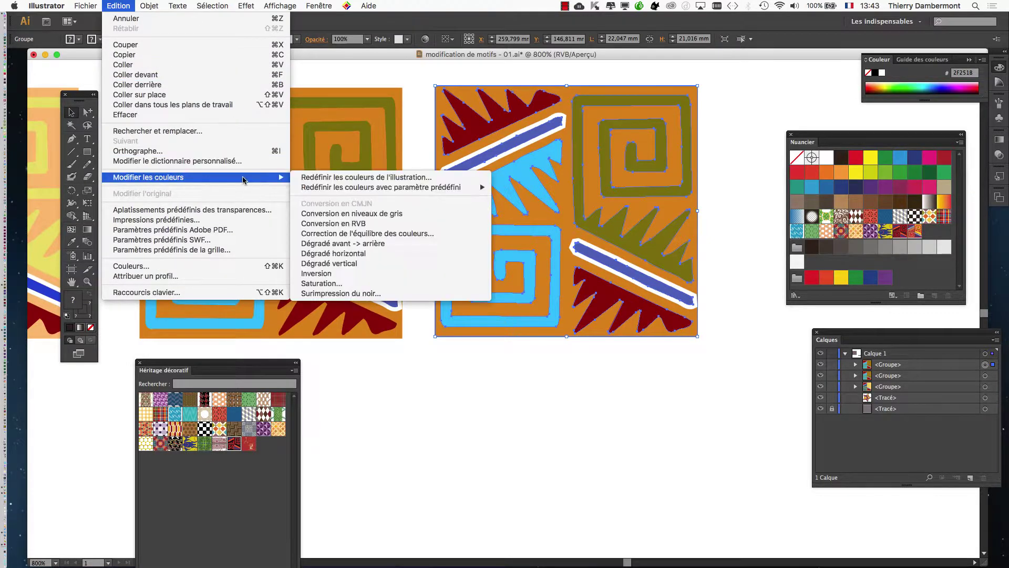
{"action": "left_click", "coordinate": [324, 178]}
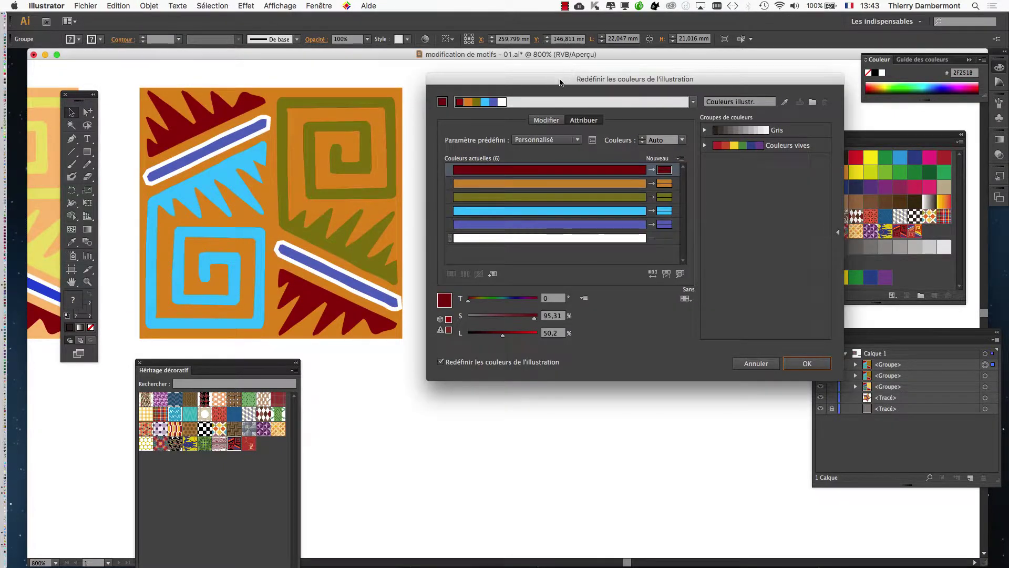
{"action": "left_click_drag", "start_coordinate": [561, 82], "coordinate": [737, 155]}
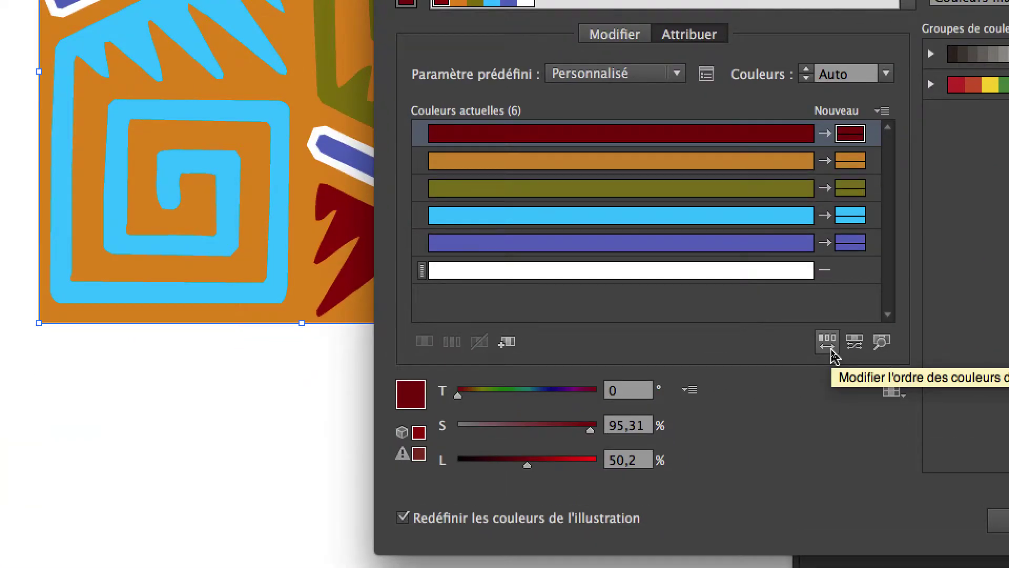
{"action": "left_click", "coordinate": [829, 348]}
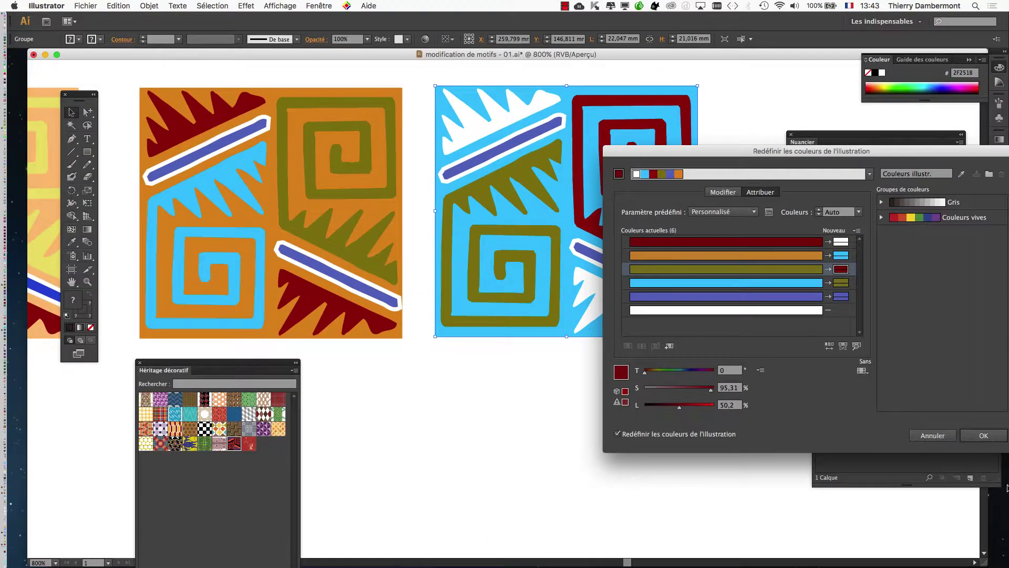
{"action": "left_click", "coordinate": [983, 435]}
Duplicate the light blue tile, place the copy at the end of the row and move Héritage décoratif clear of the tiles
{"action": "key", "text": "super+minus"}
{"action": "key", "text": "super+minus"}
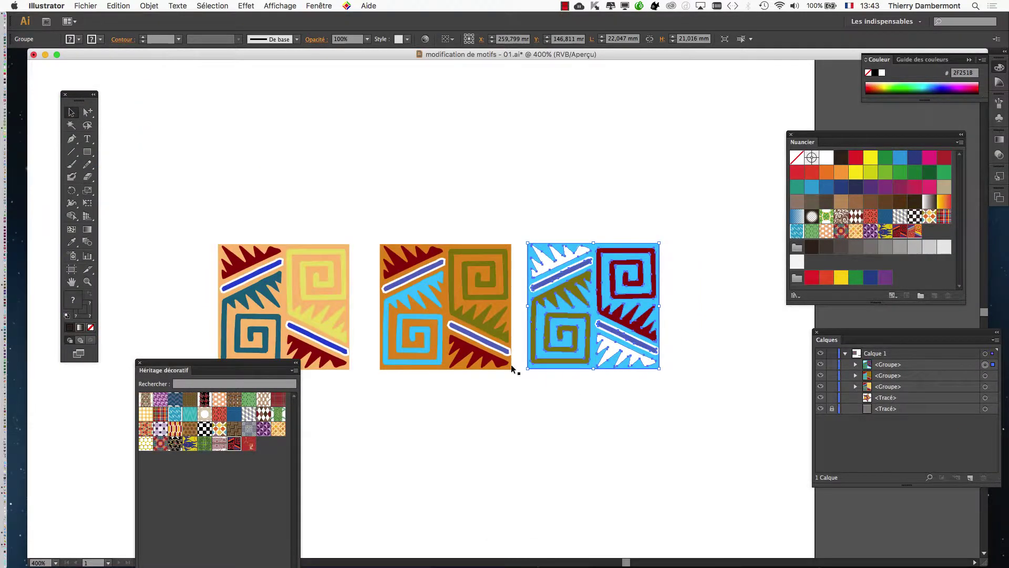
{"action": "scroll", "coordinate": [398, 204], "scroll_direction": "down", "scroll_amount": 5}
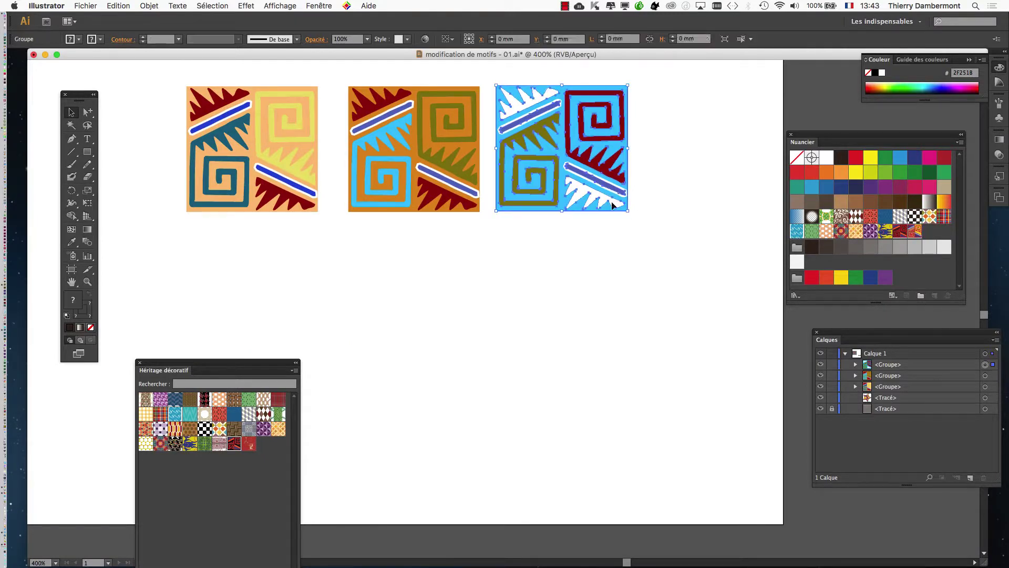
{"action": "left_click_drag", "start_coordinate": [602, 210], "coordinate": [306, 339]}
{"action": "left_click_drag", "start_coordinate": [183, 365], "coordinate": [504, 390]}
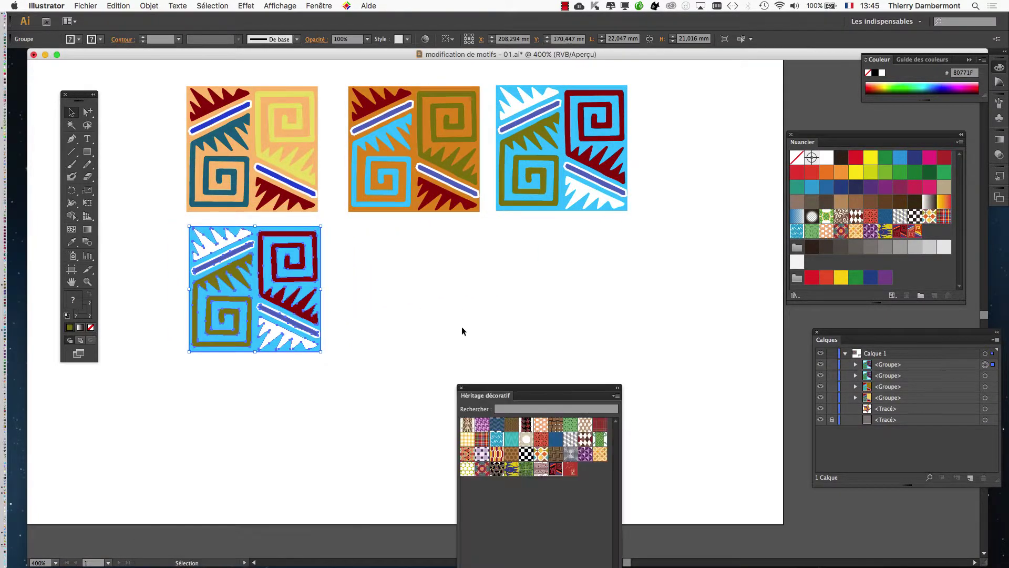
{"action": "left_click", "coordinate": [466, 302]}
{"action": "left_click_drag", "start_coordinate": [280, 337], "coordinate": [481, 332]}
{"action": "key", "text": "super+equal"}
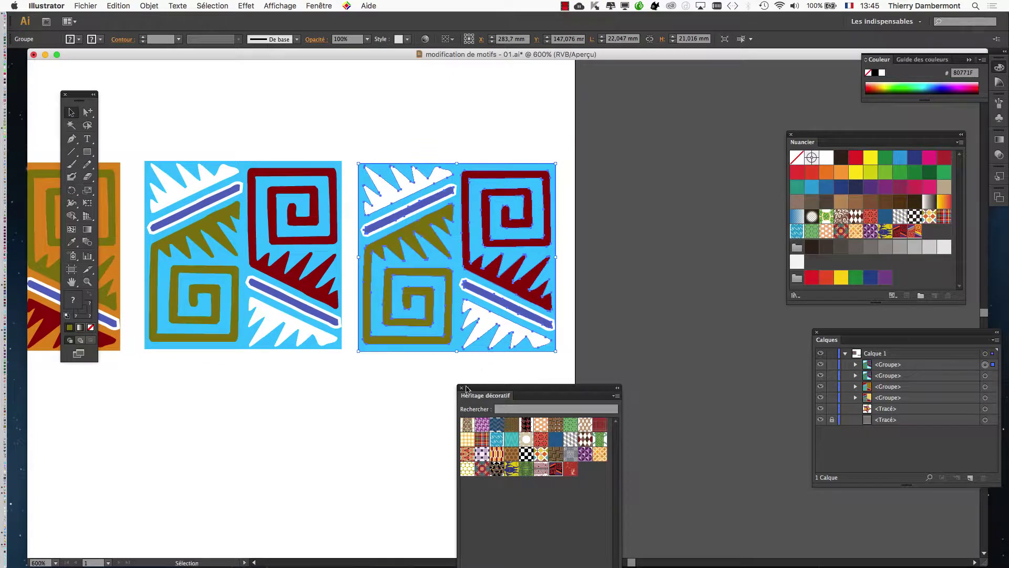
{"action": "left_click_drag", "start_coordinate": [484, 394], "coordinate": [713, 388]}
{"action": "left_click", "coordinate": [485, 380]}
{"action": "left_click", "coordinate": [469, 316]}
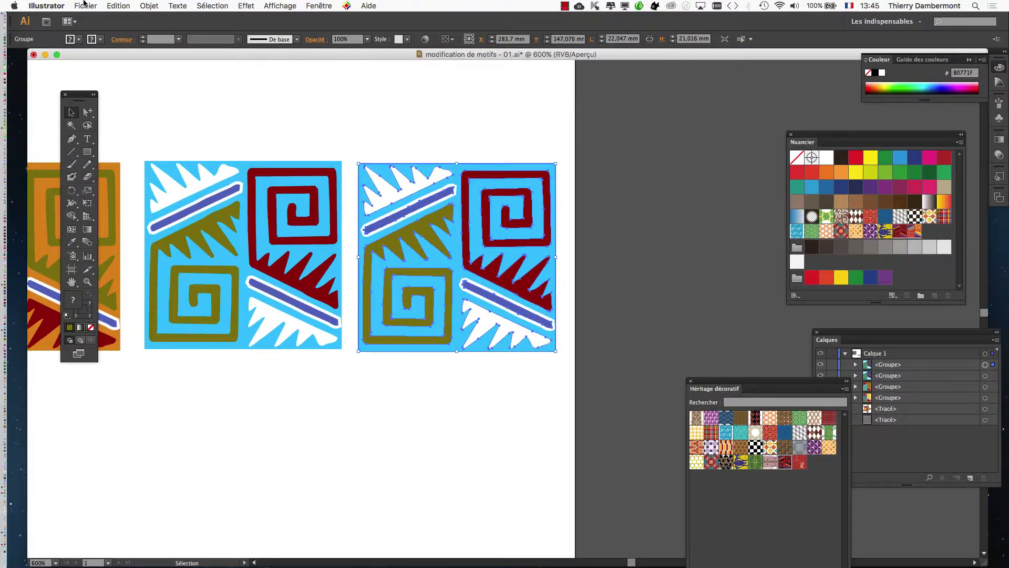
Open Redéfinir les couleurs de l'illustration for the new copy, place the dialog beside it and switch the colour sliders to Correction globale
{"action": "left_click", "coordinate": [117, 6]}
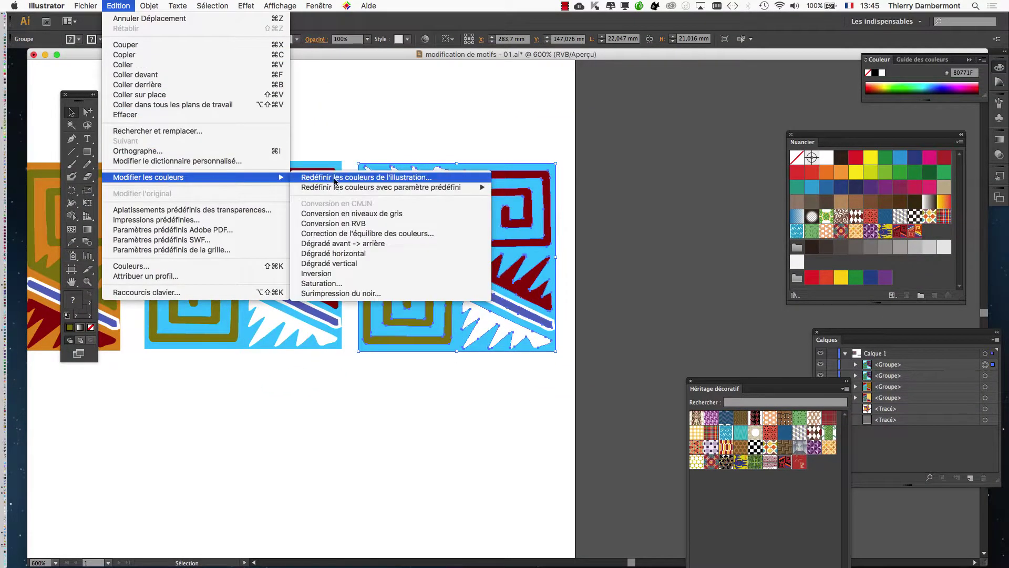
{"action": "left_click", "coordinate": [340, 178]}
{"action": "left_click_drag", "start_coordinate": [444, 75], "coordinate": [537, 66]}
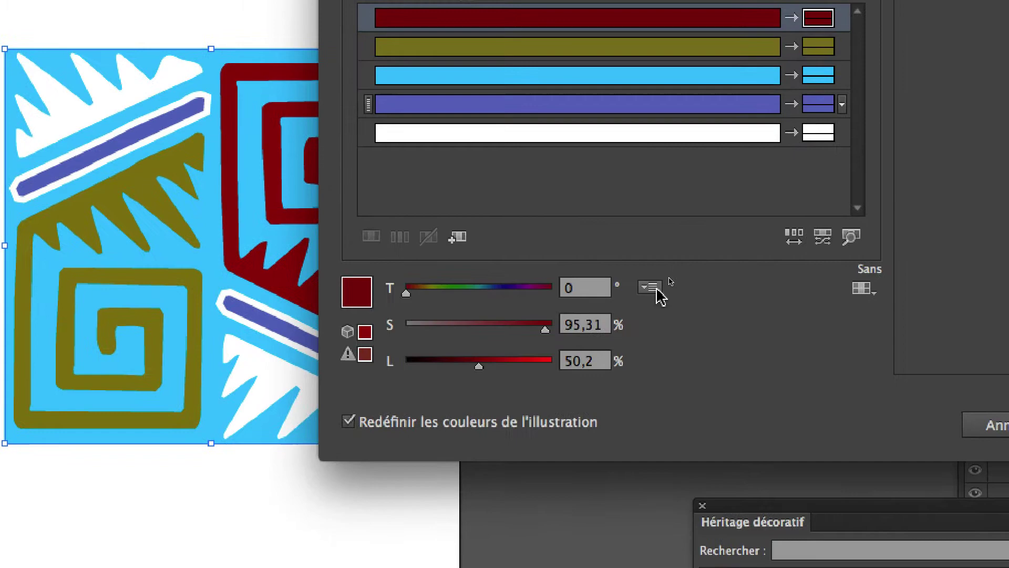
{"action": "left_click", "coordinate": [655, 272]}
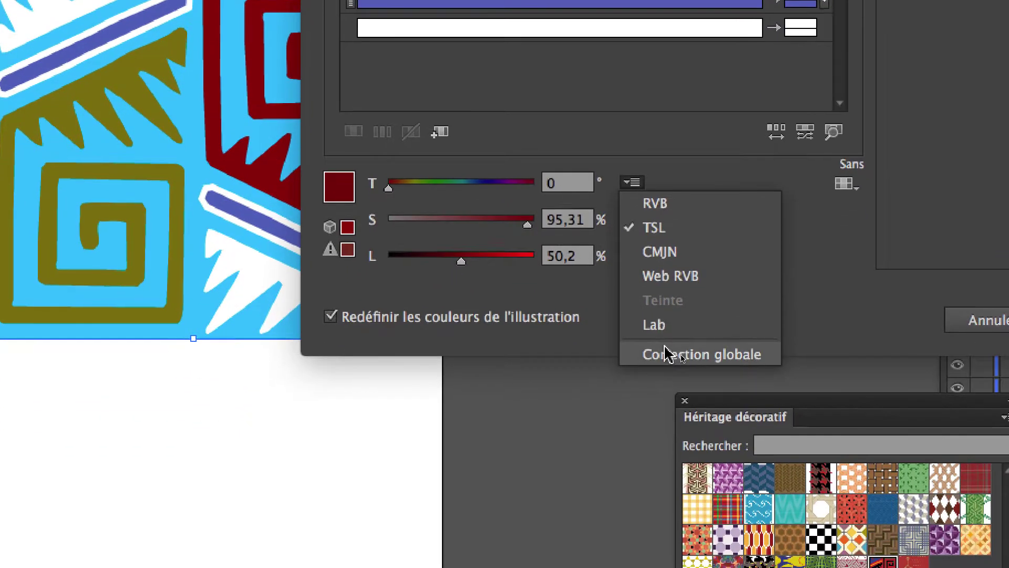
{"action": "left_click", "coordinate": [652, 375]}
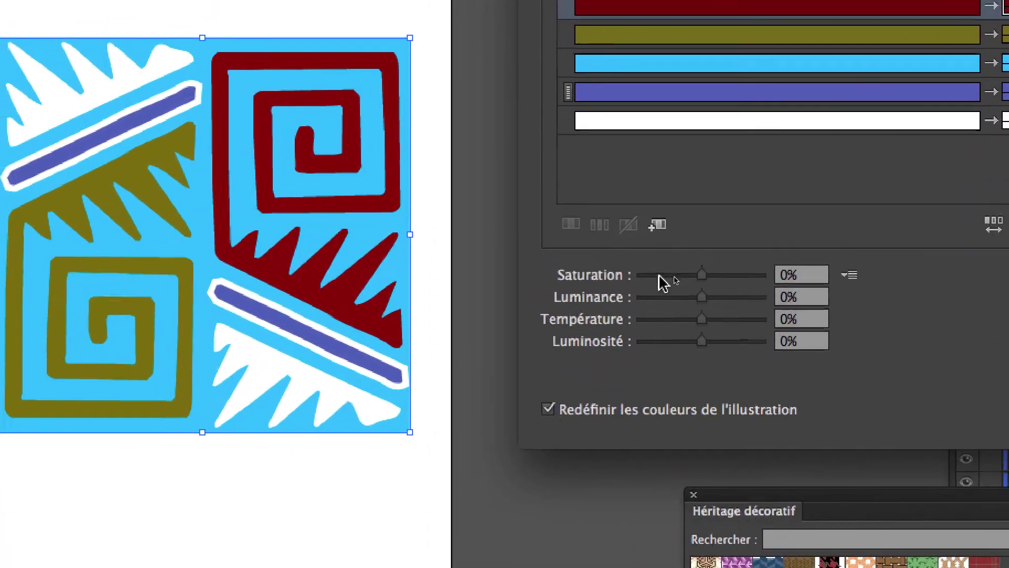
Set Saturation to -70%, Luminance to 8%, Température to 40% and Luminosité to -28%, apply the recolouring and deselect the tile
{"action": "mouse_move", "coordinate": [662, 274]}
{"action": "left_mouse_down"}
{"action": "mouse_move", "coordinate": [731, 275]}
{"action": "mouse_move", "coordinate": [673, 274]}
{"action": "left_mouse_up"}
{"action": "left_click", "coordinate": [716, 275]}
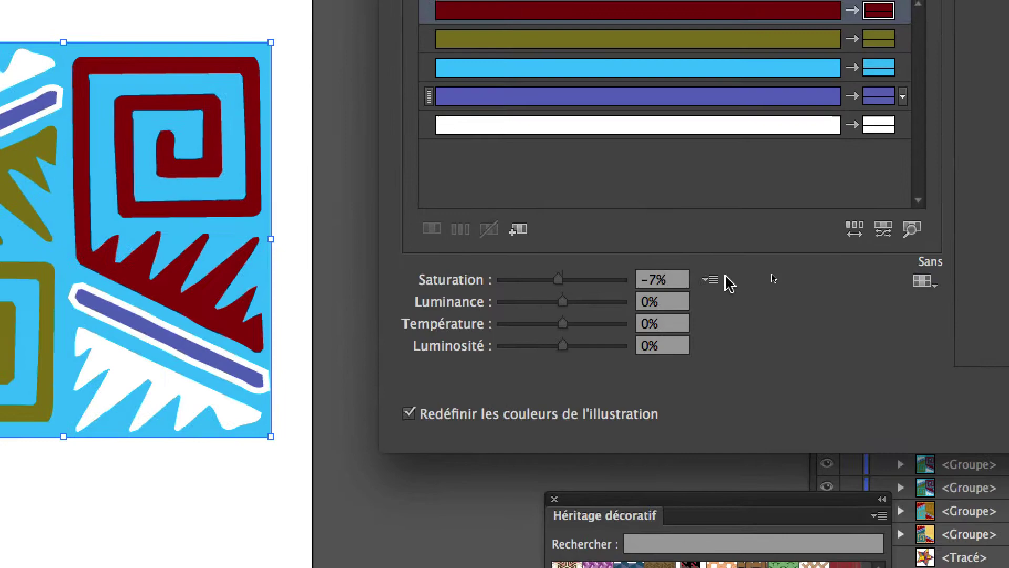
{"action": "left_click", "coordinate": [681, 166]}
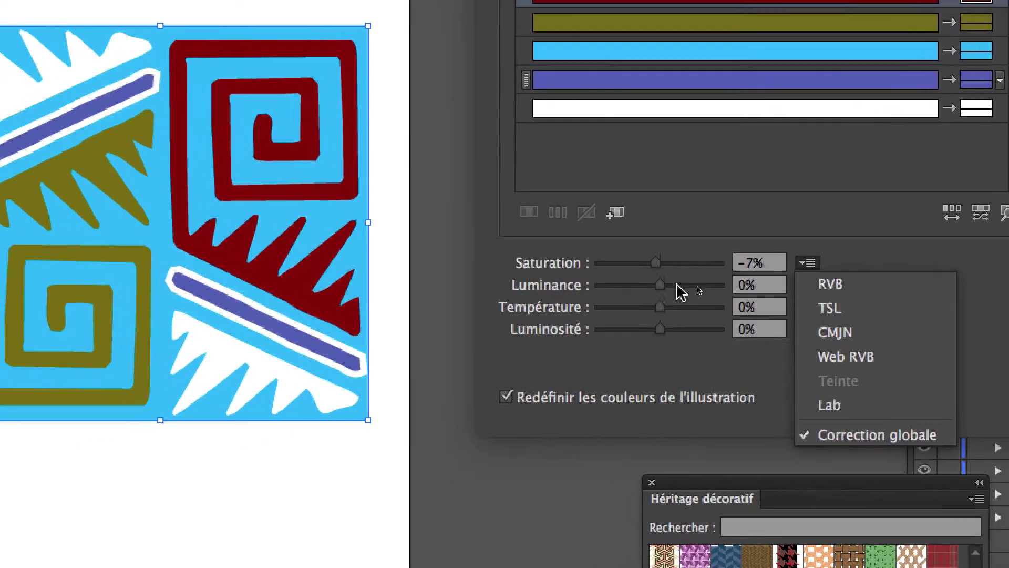
{"action": "left_click_drag", "start_coordinate": [659, 284], "coordinate": [638, 314]}
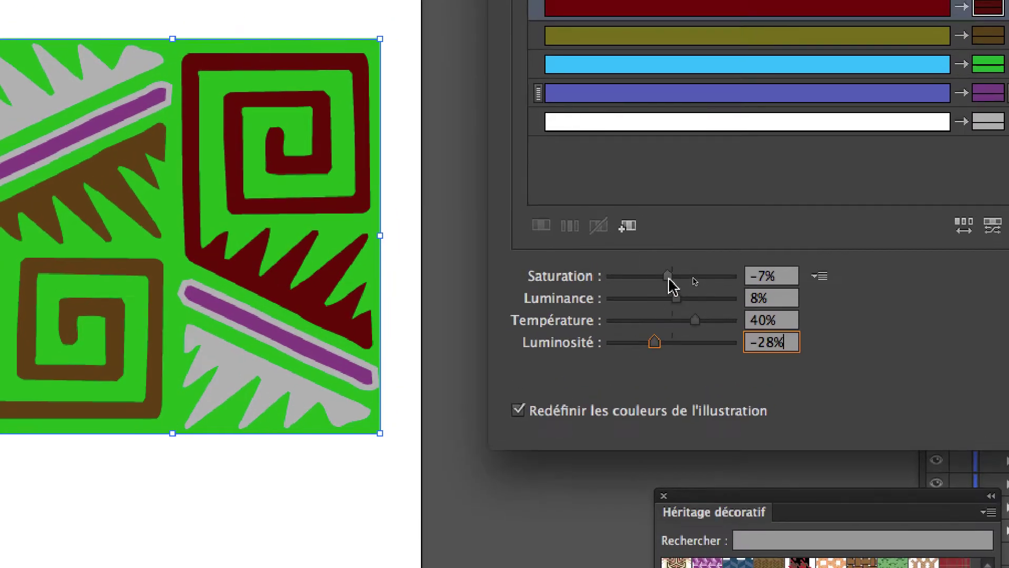
{"action": "left_click_drag", "start_coordinate": [680, 237], "coordinate": [671, 238]}
{"action": "mouse_move", "coordinate": [665, 278]}
{"action": "left_mouse_down"}
{"action": "mouse_move", "coordinate": [709, 278]}
{"action": "mouse_move", "coordinate": [656, 278]}
{"action": "left_mouse_up"}
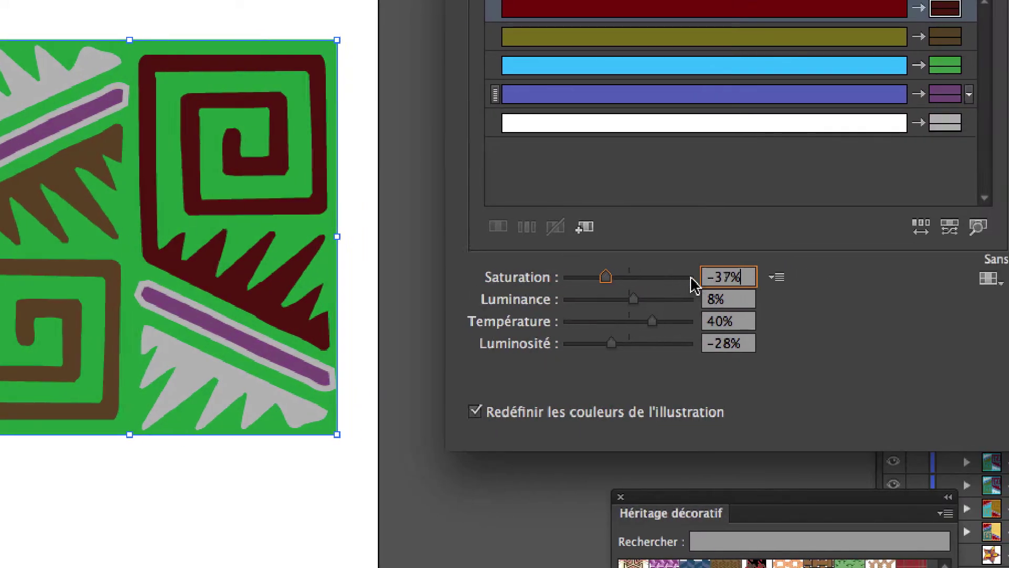
{"action": "left_click", "coordinate": [777, 277]}
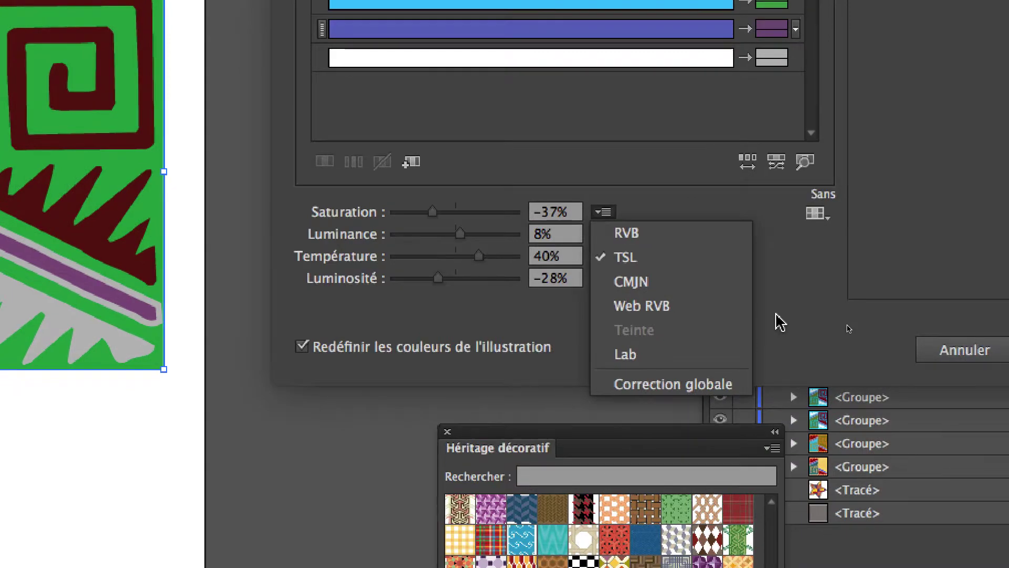
{"action": "left_click", "coordinate": [874, 338]}
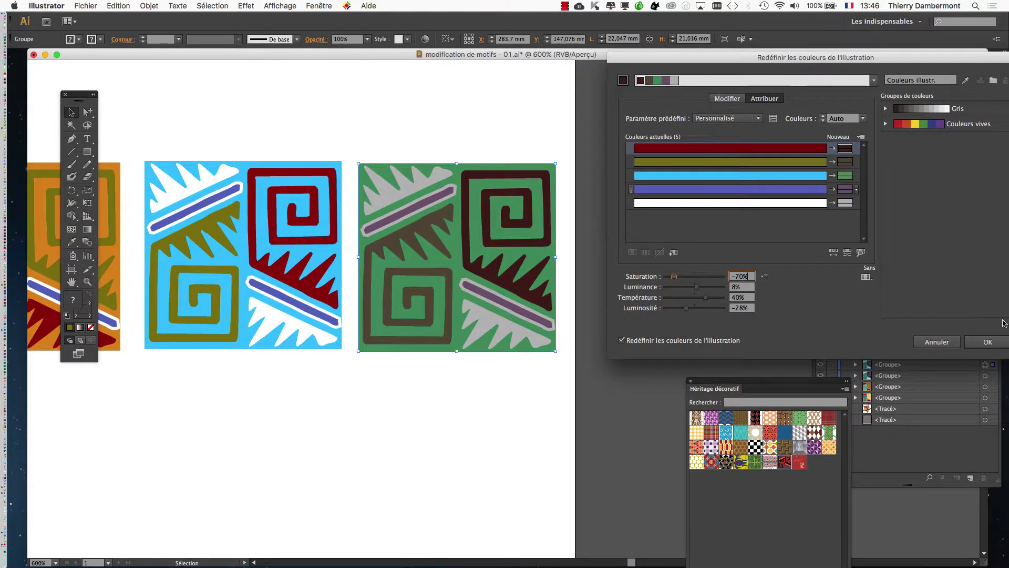
{"action": "left_click", "coordinate": [993, 343]}
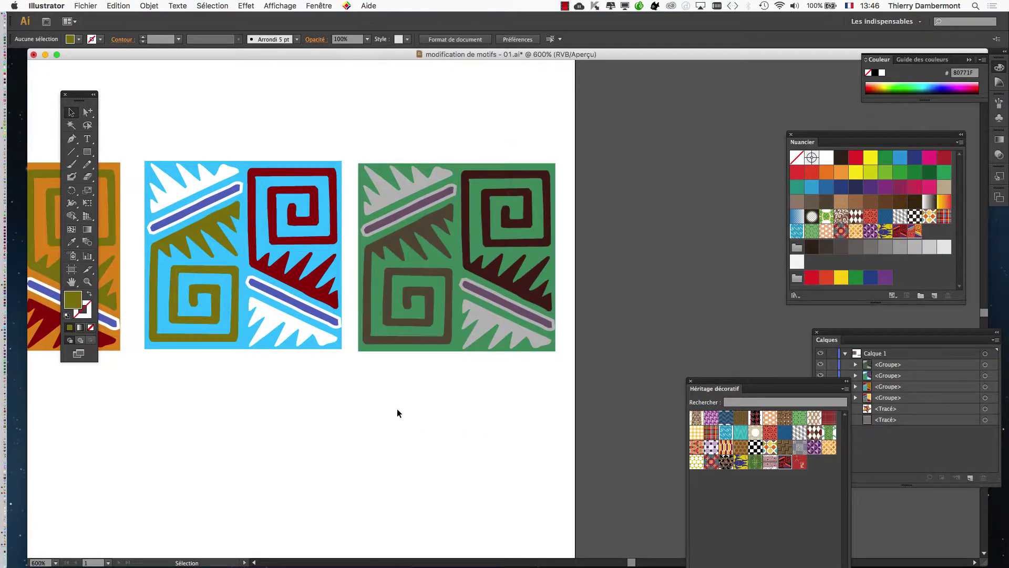
Place the Nuancier beside the row of four recoloured tiles
{"action": "scroll", "coordinate": [396, 408], "scroll_direction": "down", "scroll_amount": 3}
{"action": "key", "text": "space"}
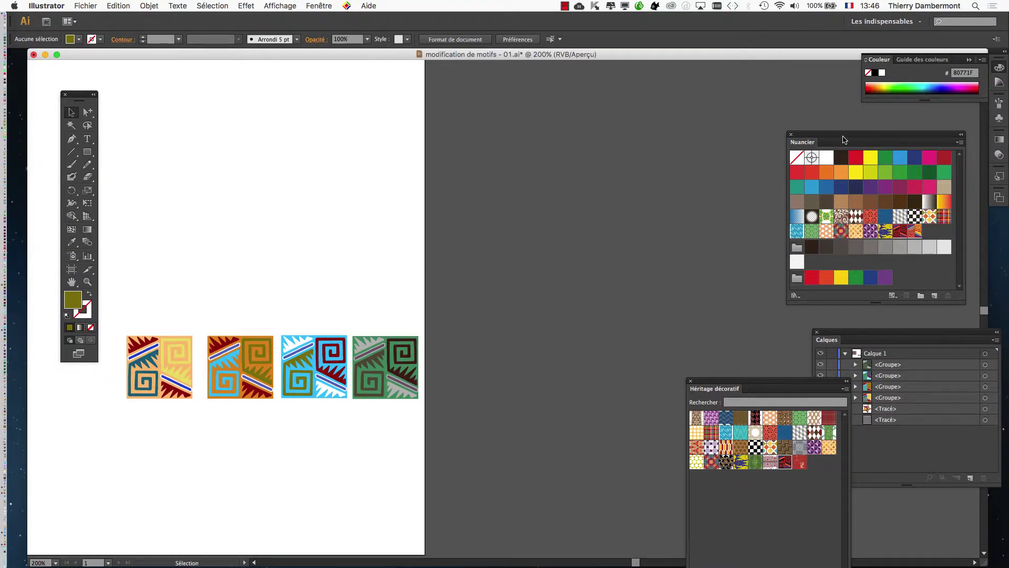
{"action": "left_click_drag", "start_coordinate": [839, 136], "coordinate": [268, 112]}
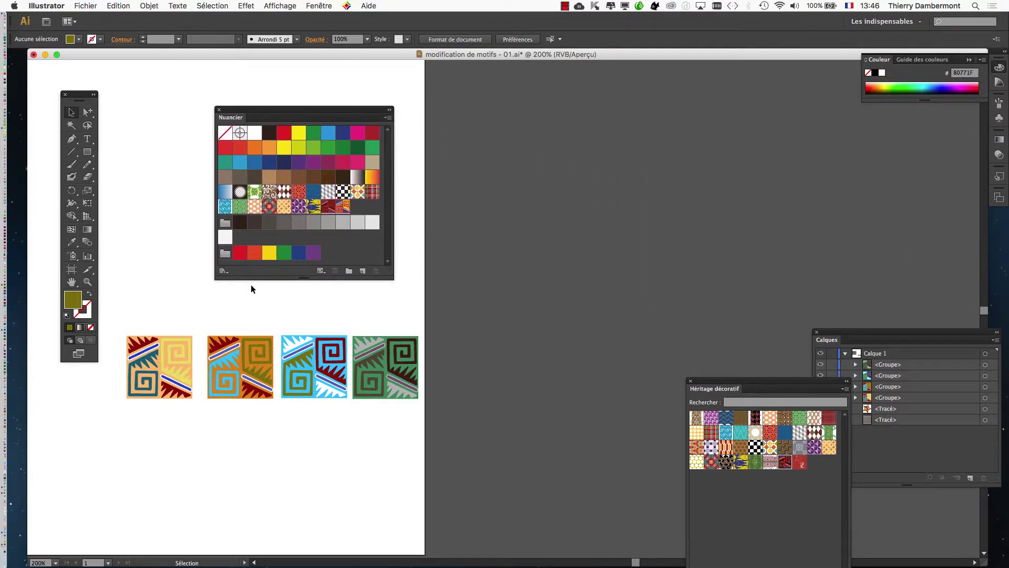
{"action": "key", "text": "space"}
{"action": "left_click_drag", "start_coordinate": [439, 308], "coordinate": [615, 127]}
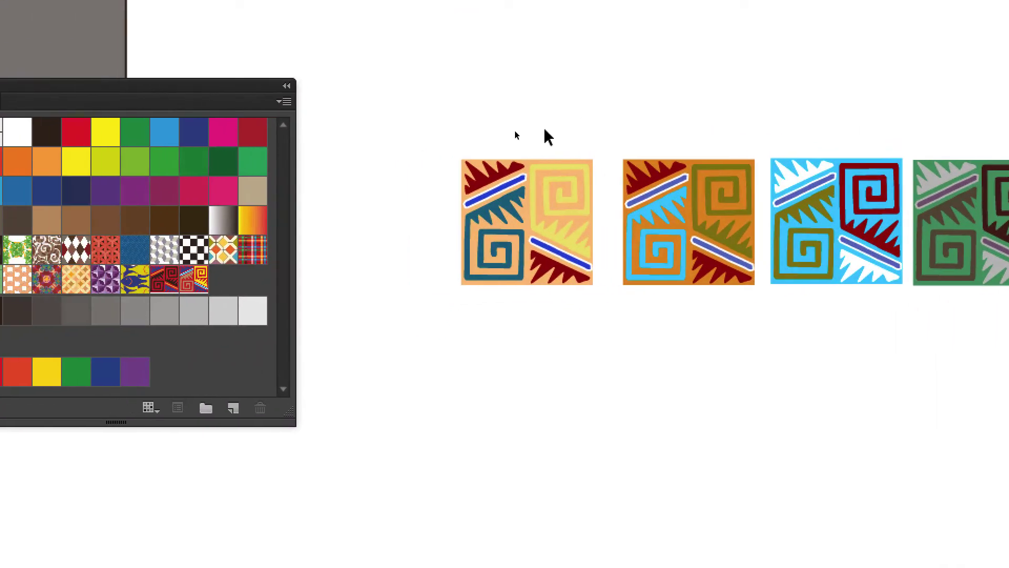
Add the four recoloured tiles to the Nuancier as pattern swatches, enlarging the swatch display, and clear the selection
{"action": "left_click_drag", "start_coordinate": [463, 127], "coordinate": [220, 173]}
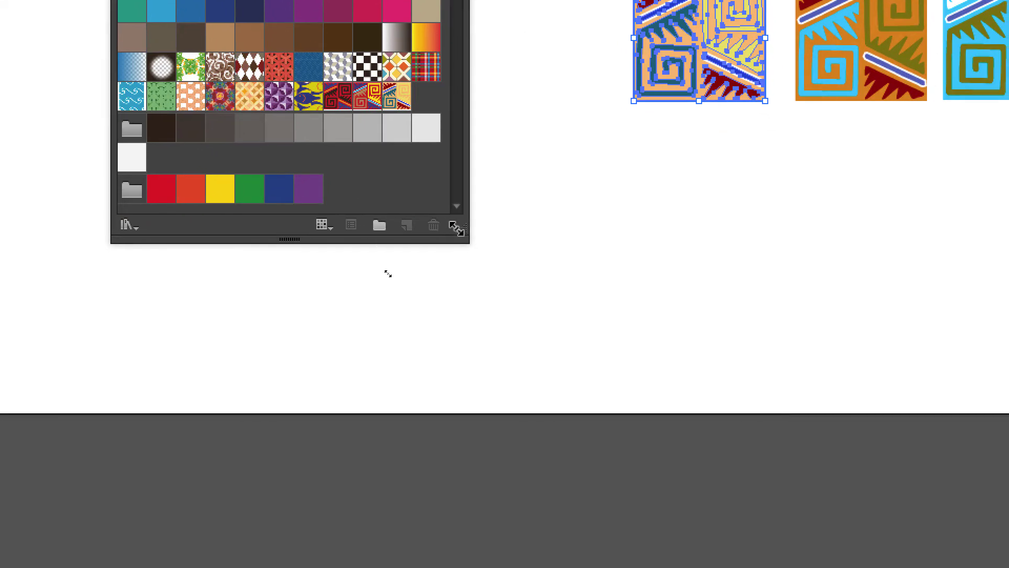
{"action": "left_click_drag", "start_coordinate": [501, 309], "coordinate": [630, 325]}
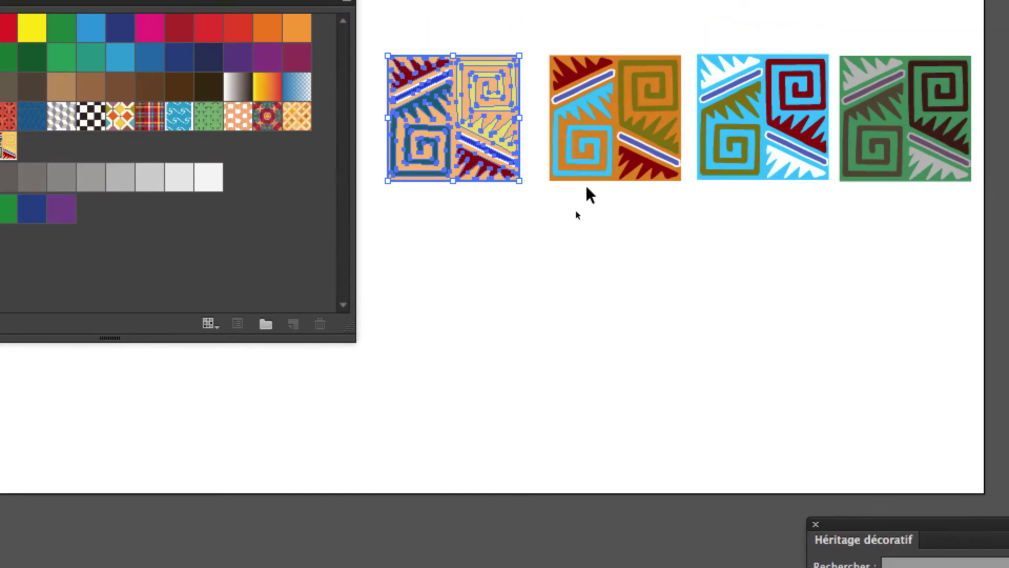
{"action": "left_click", "coordinate": [746, 88]}
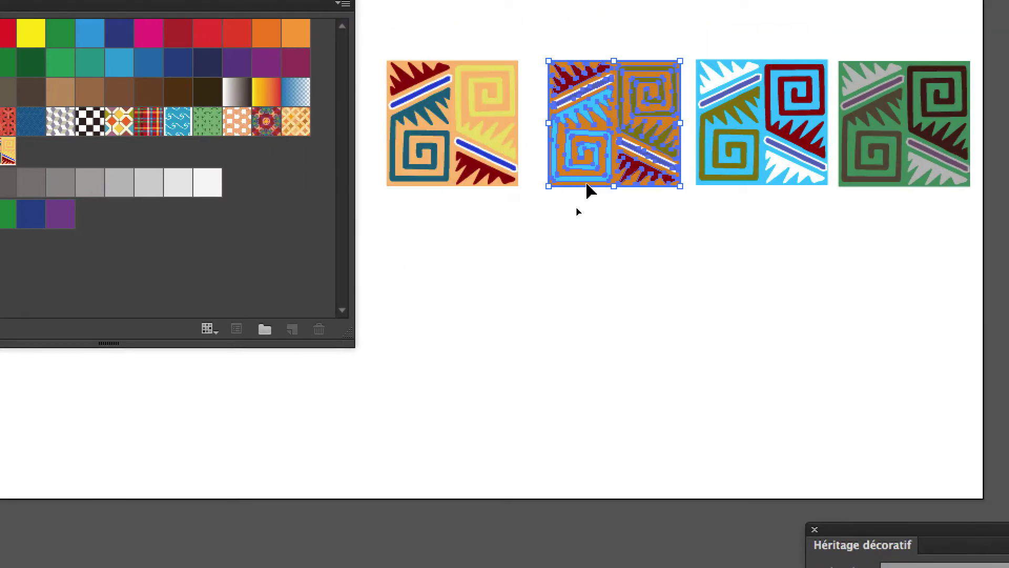
{"action": "left_click_drag", "start_coordinate": [589, 190], "coordinate": [63, 161]}
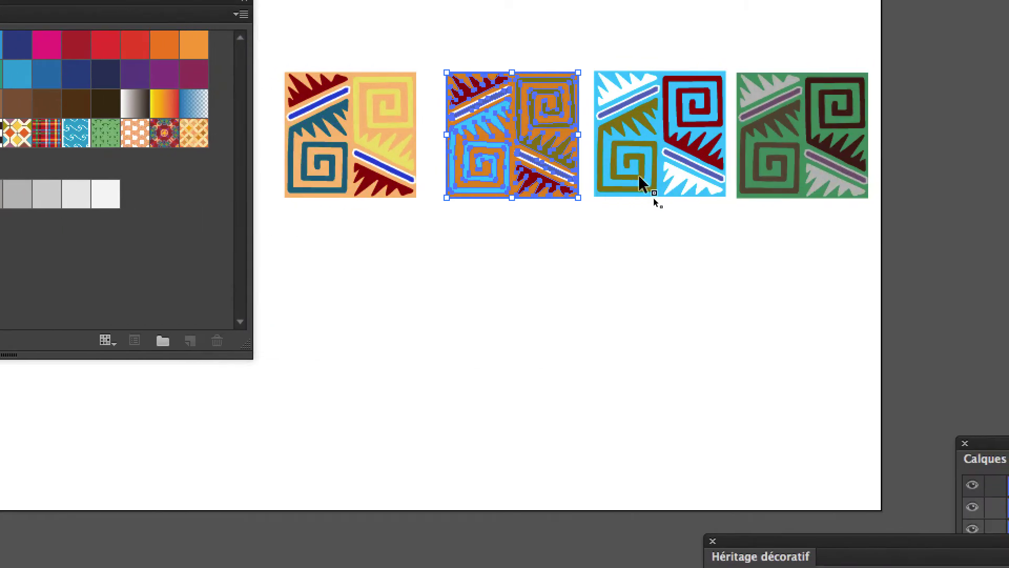
{"action": "left_click_drag", "start_coordinate": [640, 179], "coordinate": [0, 172]}
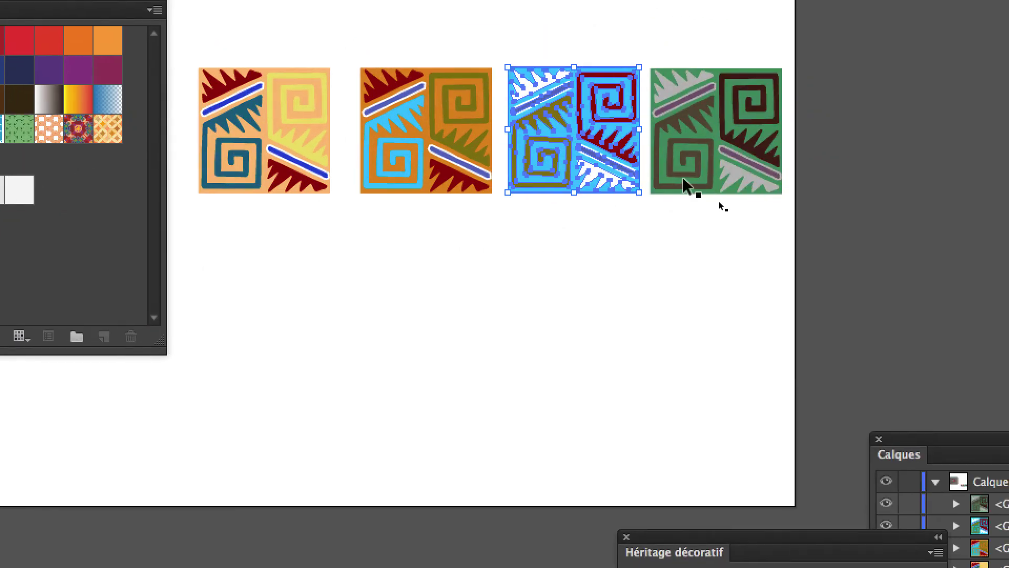
{"action": "left_click_drag", "start_coordinate": [1008, 185], "coordinate": [850, 186]}
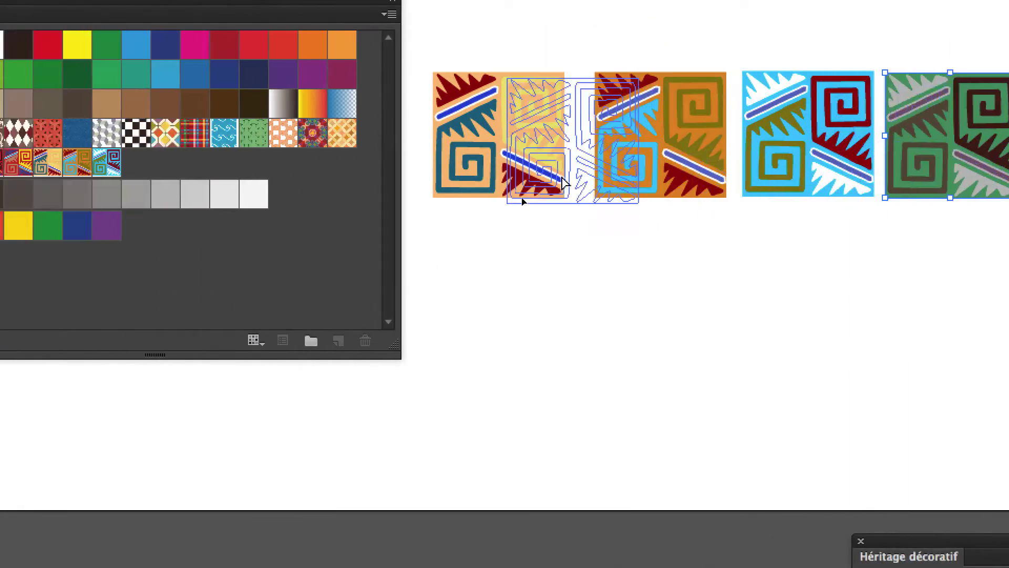
{"action": "left_click_drag", "start_coordinate": [565, 184], "coordinate": [200, 160]}
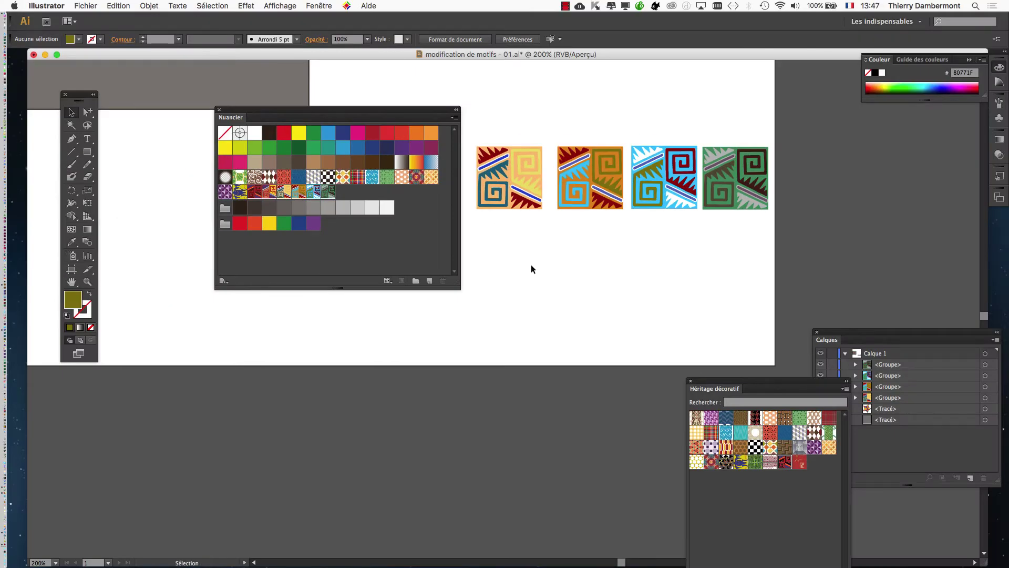
Bring the patterned star into view and move the Nuancier below it so the star is uncovered
{"action": "scroll", "coordinate": [531, 264], "scroll_direction": "down", "scroll_amount": 1}
{"action": "left_click_drag", "start_coordinate": [523, 255], "coordinate": [571, 377]}
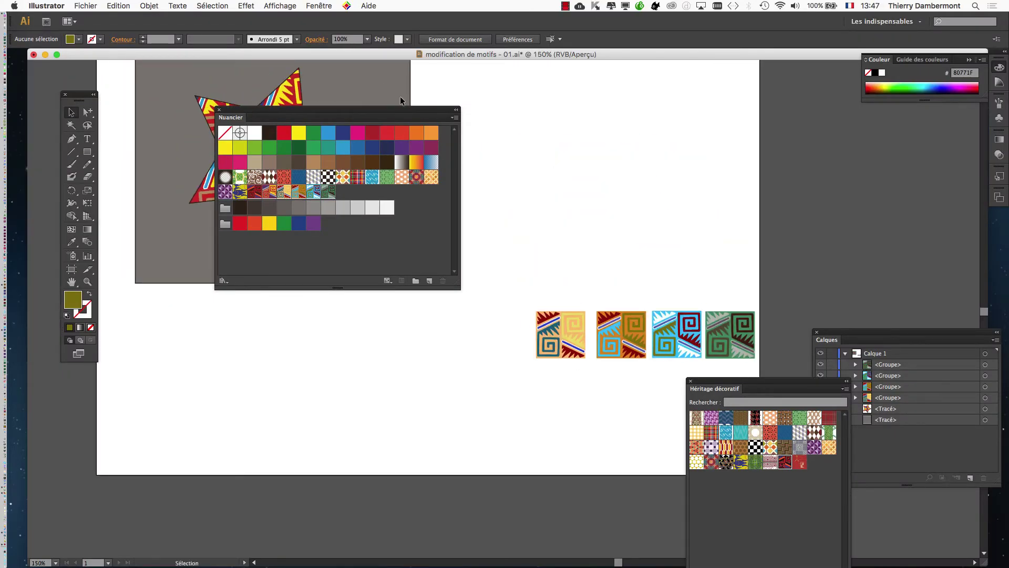
{"action": "left_click_drag", "start_coordinate": [399, 118], "coordinate": [280, 378]}
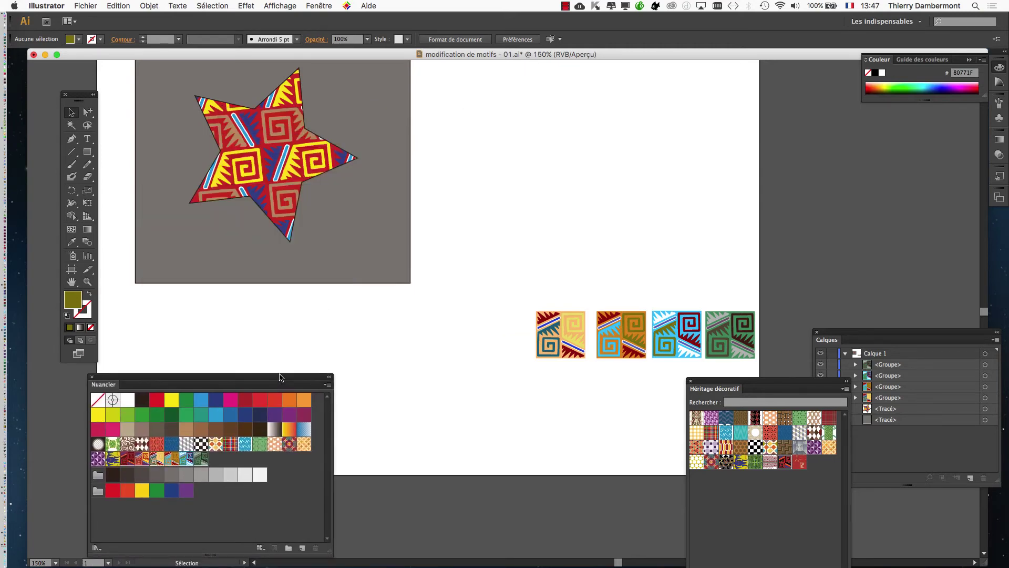